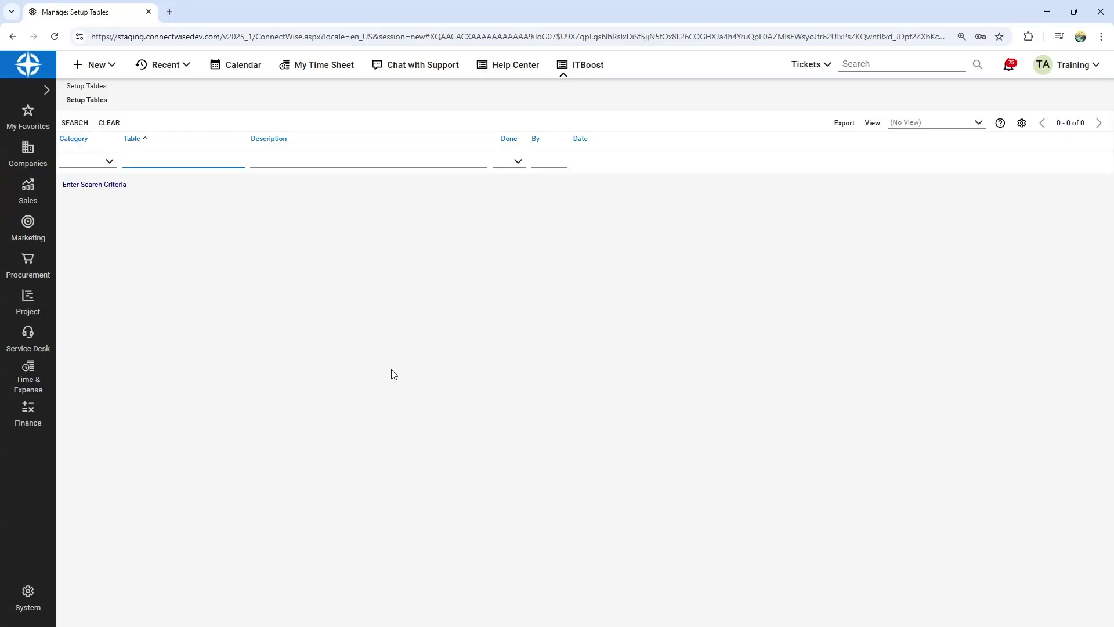
Step: Search the setup tables for "*time" and open the Time Period table
key("ctrl+plus")
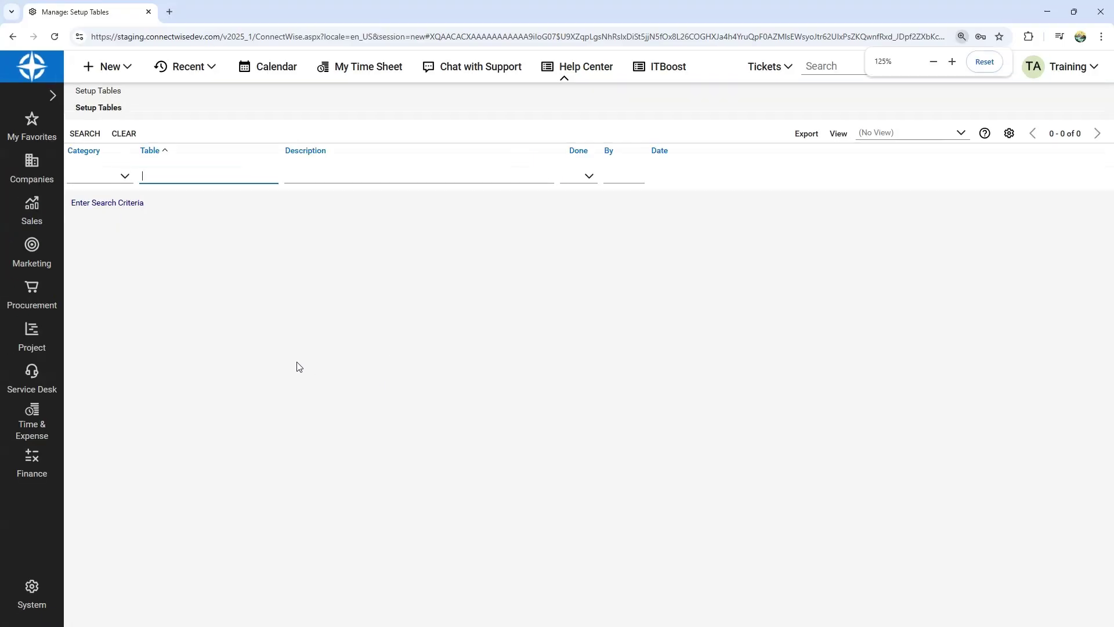
left_click(297, 366)
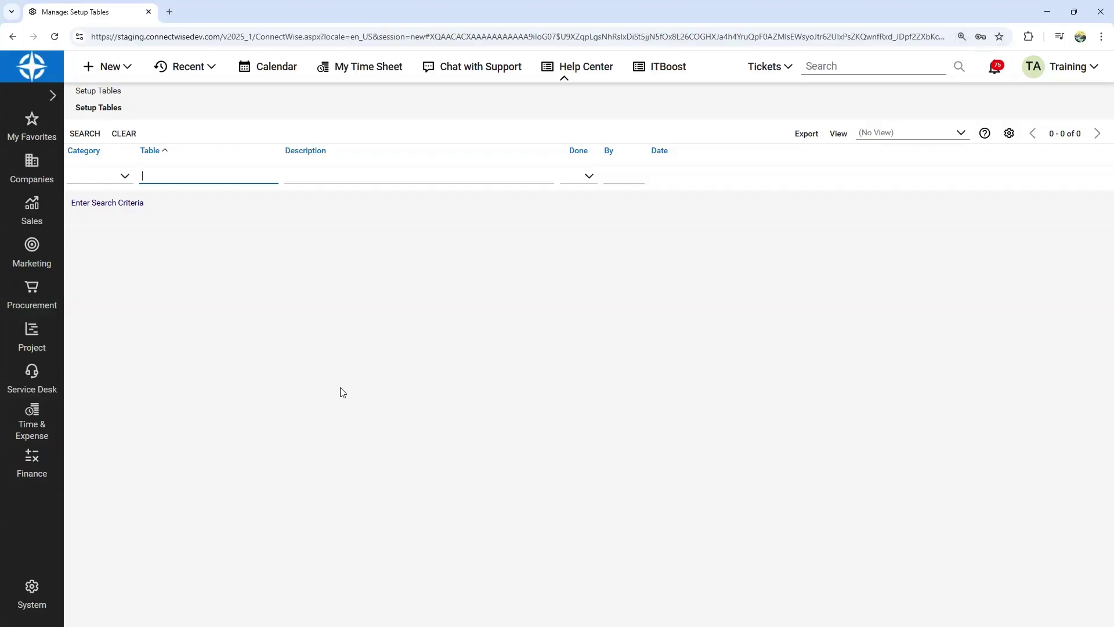
left_click(32, 589)
left_click(124, 98)
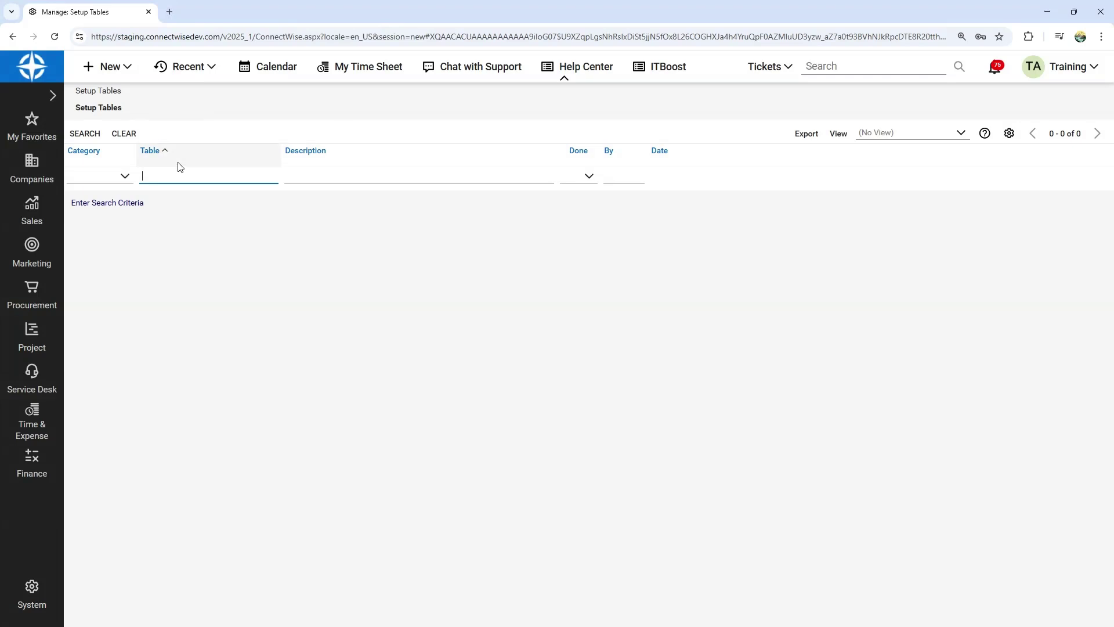
type("*time")
key("Return")
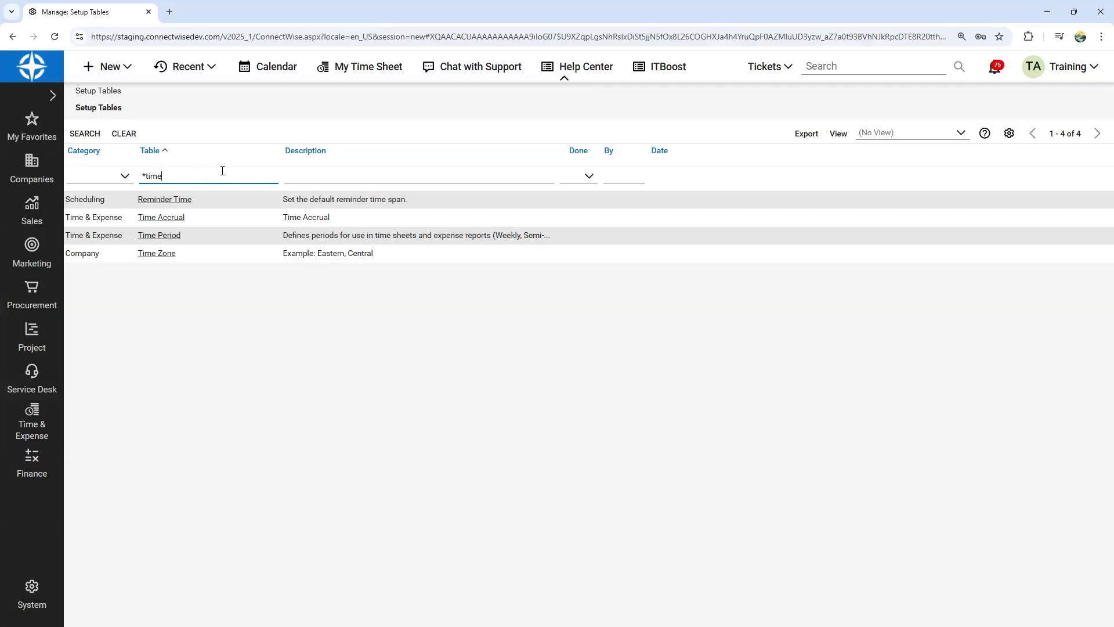
left_click(166, 240)
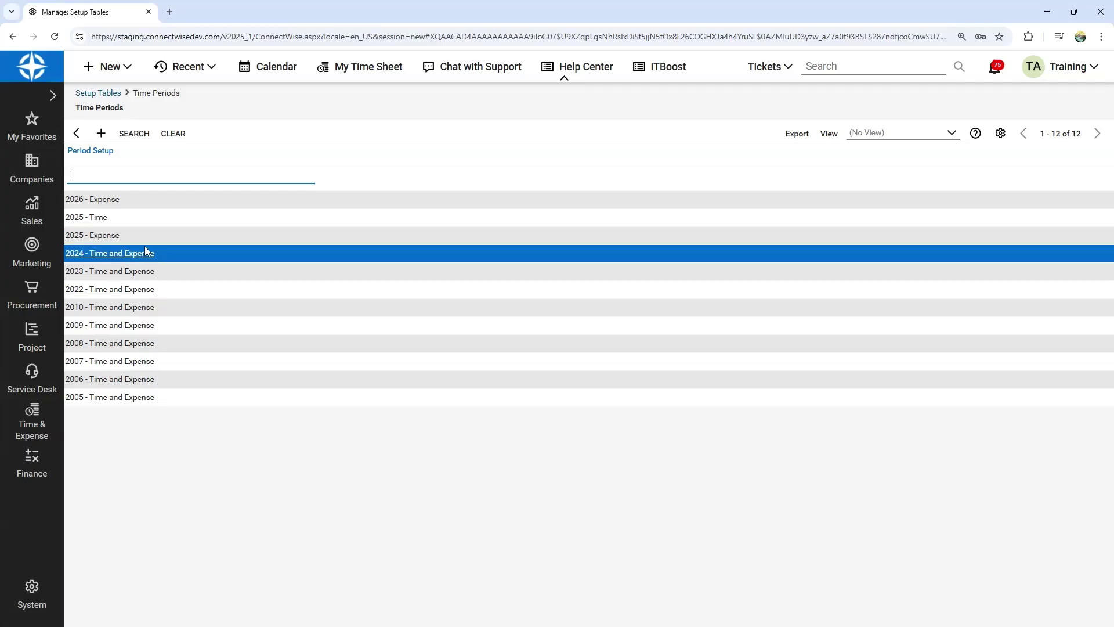
Step: Open the 2025 - Time period setup and examine its cycle, first period end, future periods, deadline days and period list
left_click(95, 221)
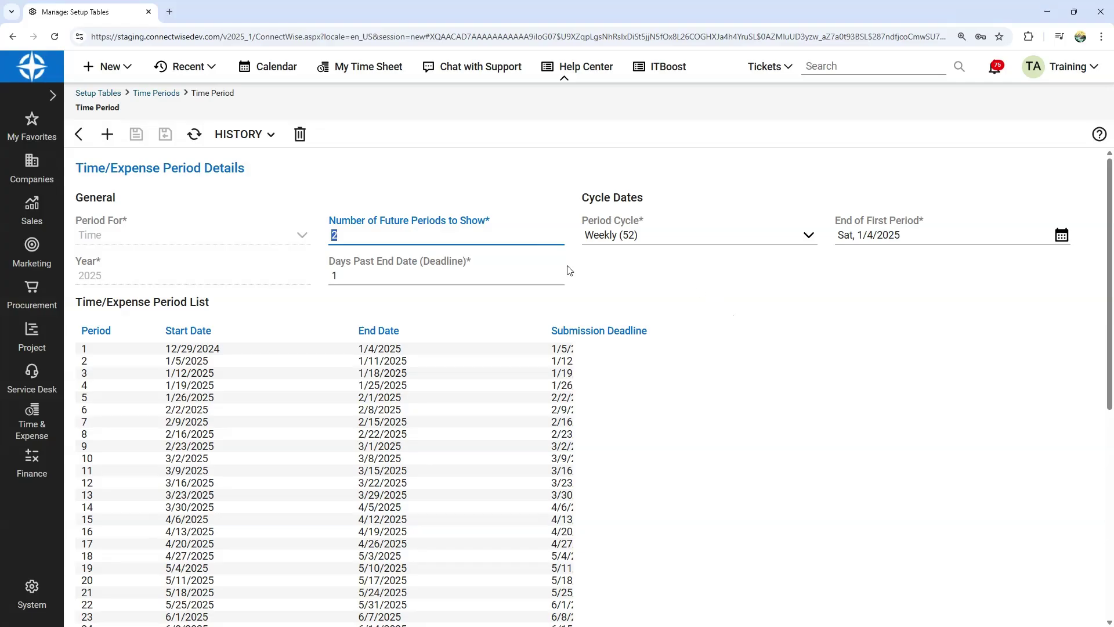
left_click(748, 238)
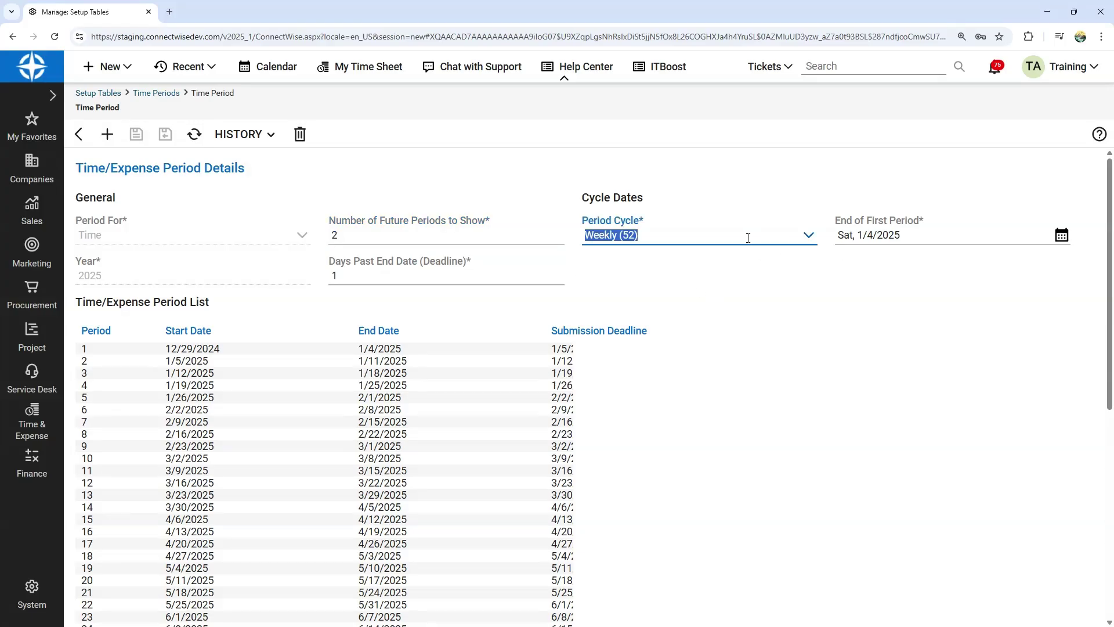
left_click(939, 235)
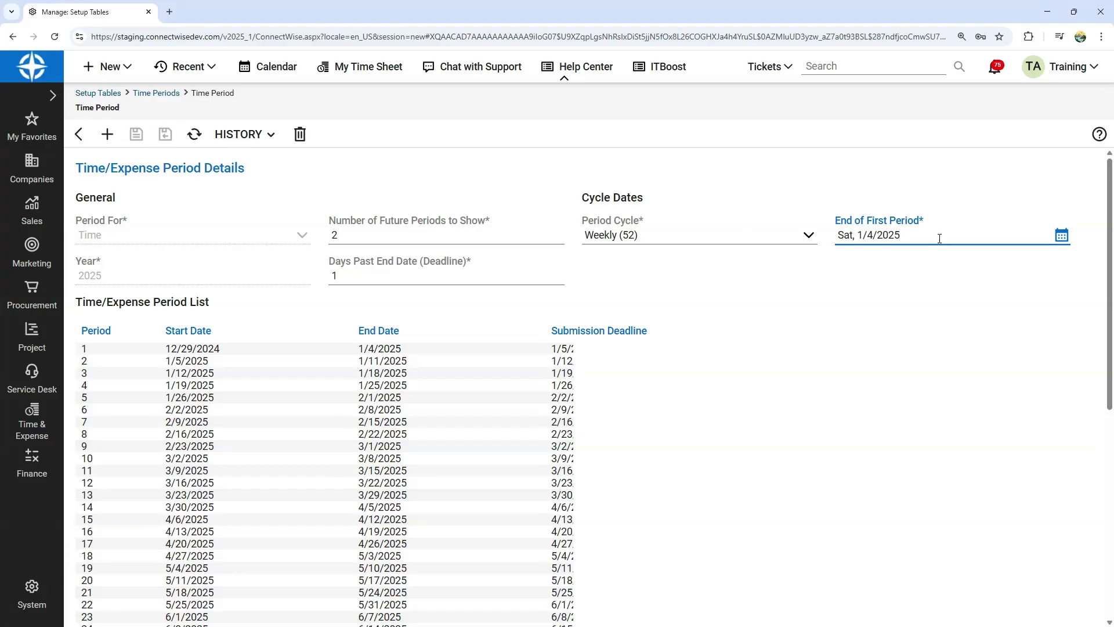
left_click(401, 238)
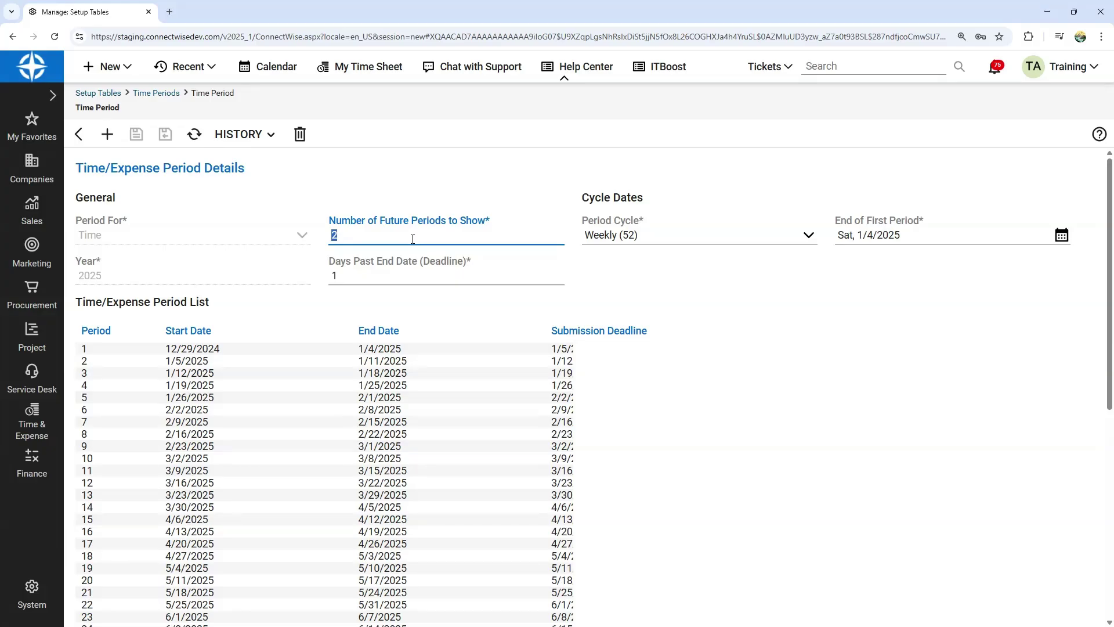
left_click(422, 280)
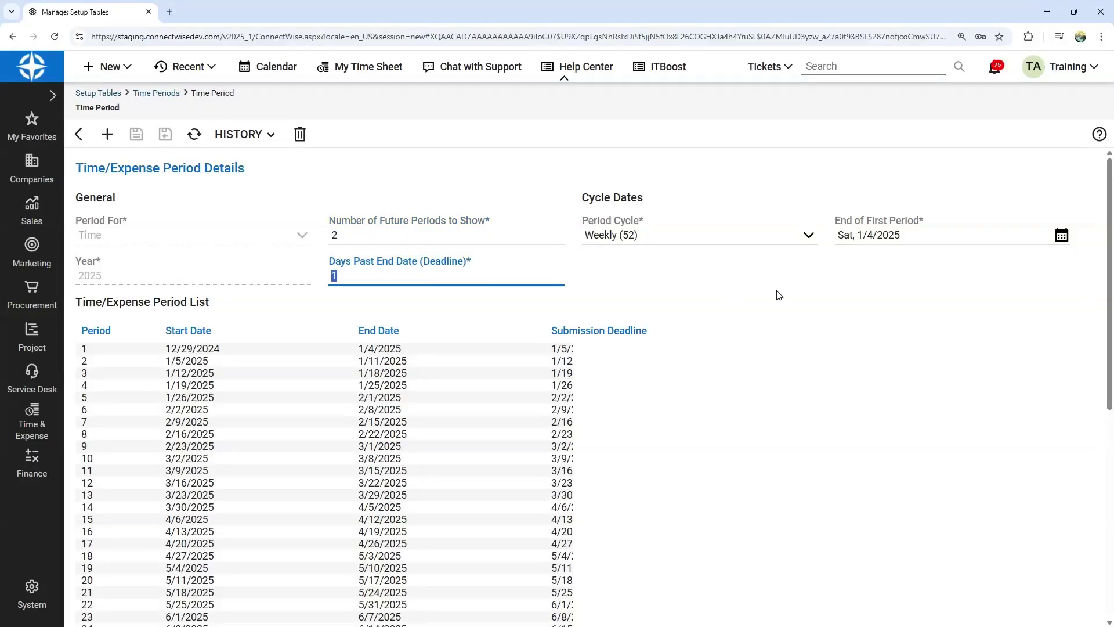
scroll(522, 355, "down", 4)
scroll(540, 359, "down", 3)
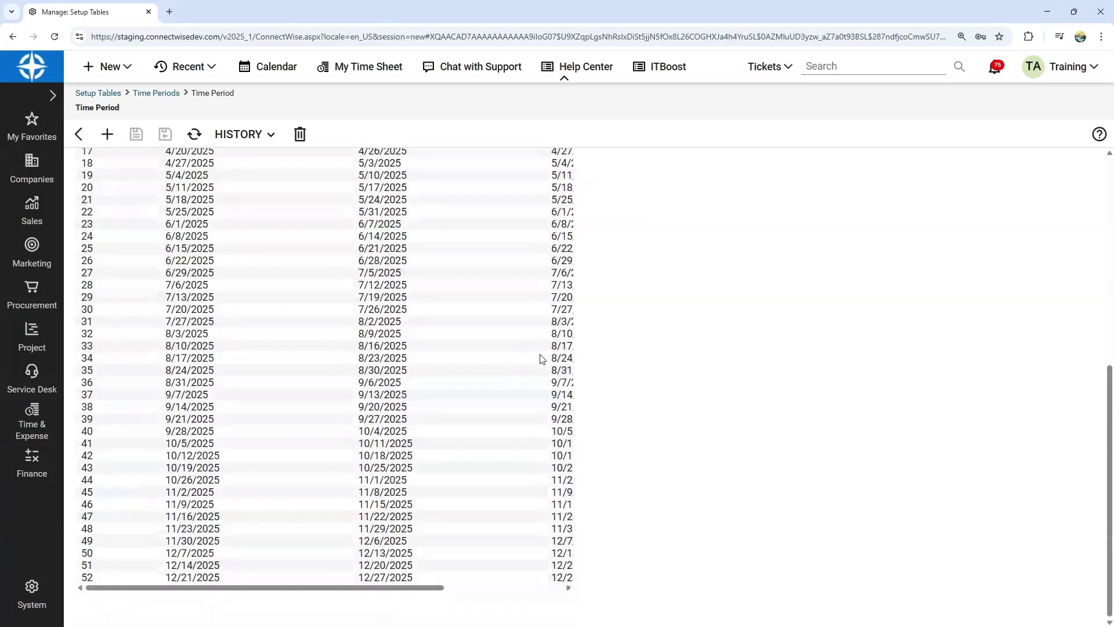
mouse_move(398, 591)
left_mouse_down()
mouse_move(455, 591)
mouse_move(377, 596)
left_mouse_up()
scroll(414, 577, "up", 6)
scroll(414, 577, "down", 6)
scroll(686, 375, "up", 6)
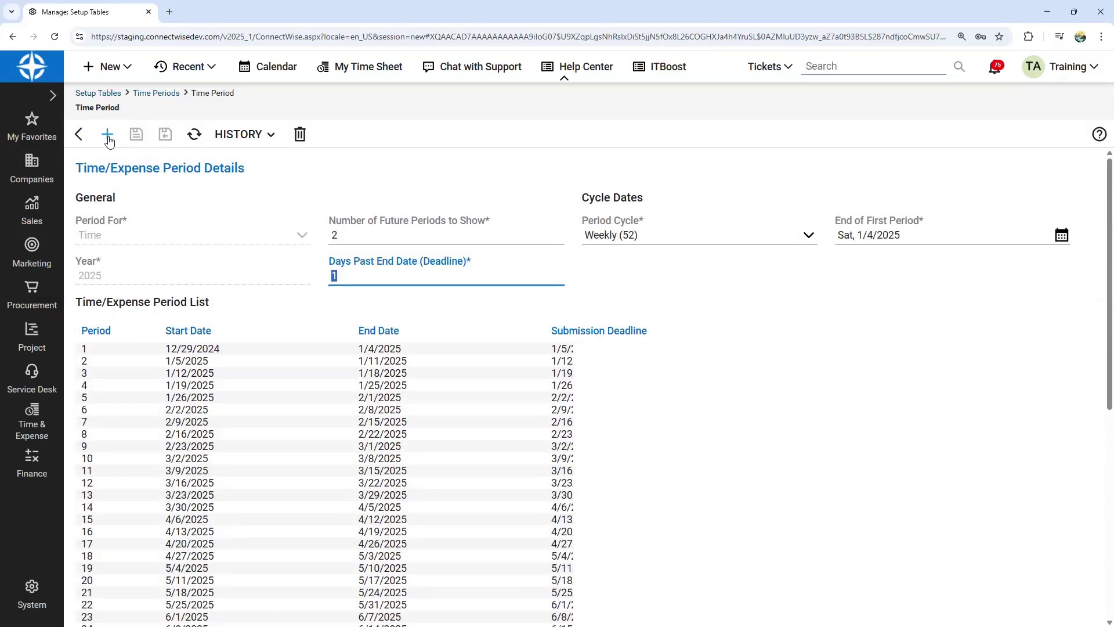
Step: Start a new time period record for Time with the year 2026
left_click(108, 139)
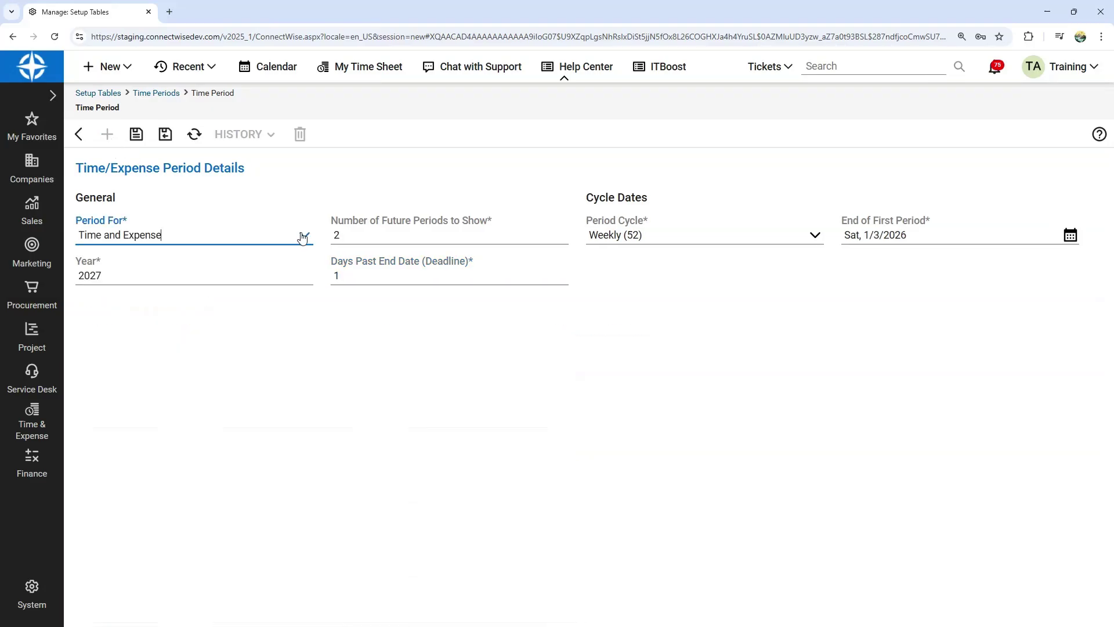
left_click(302, 237)
left_click(168, 272)
left_click(131, 277)
key("BackSpace")
type("6")
left_click(616, 308)
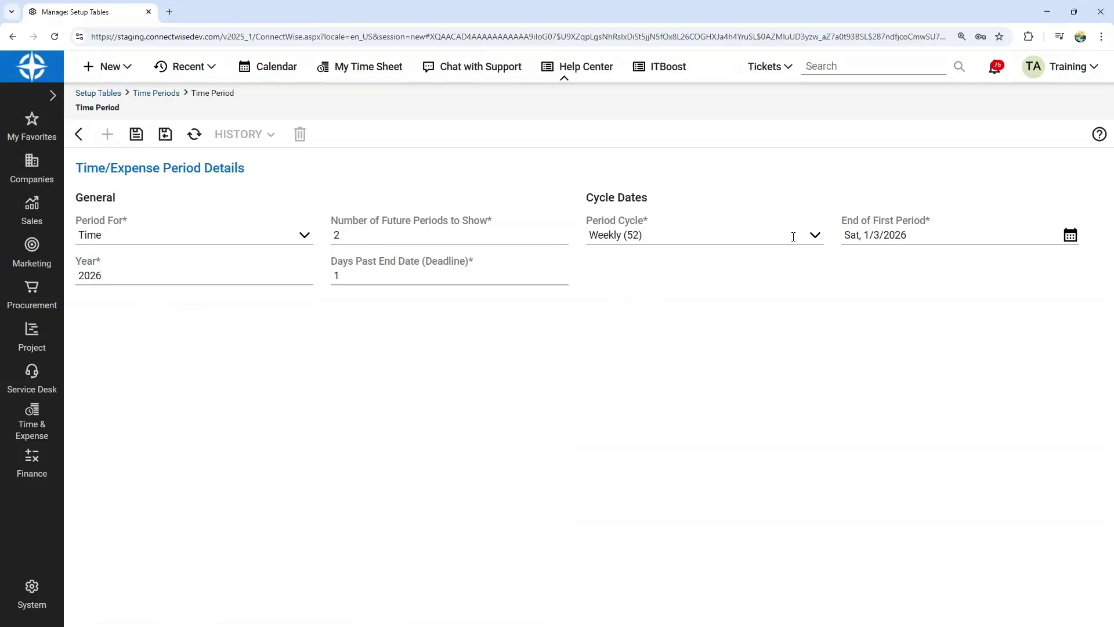
Step: Check the first period's end date, save the new period setup accepting the gap prompt, and review its period list
left_click(1071, 235)
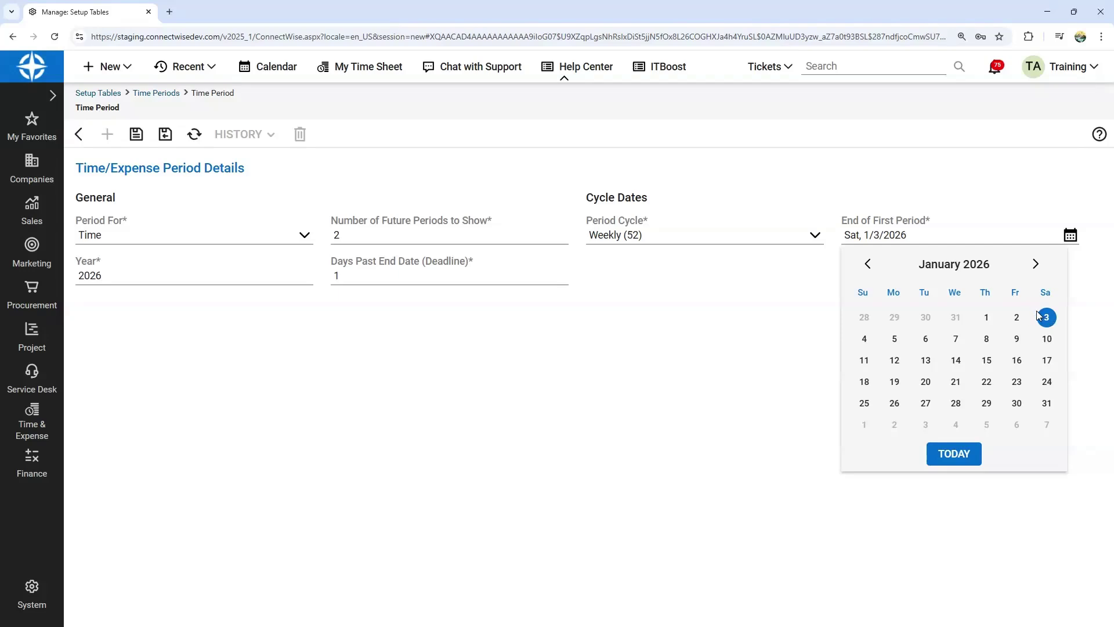
left_click(700, 351)
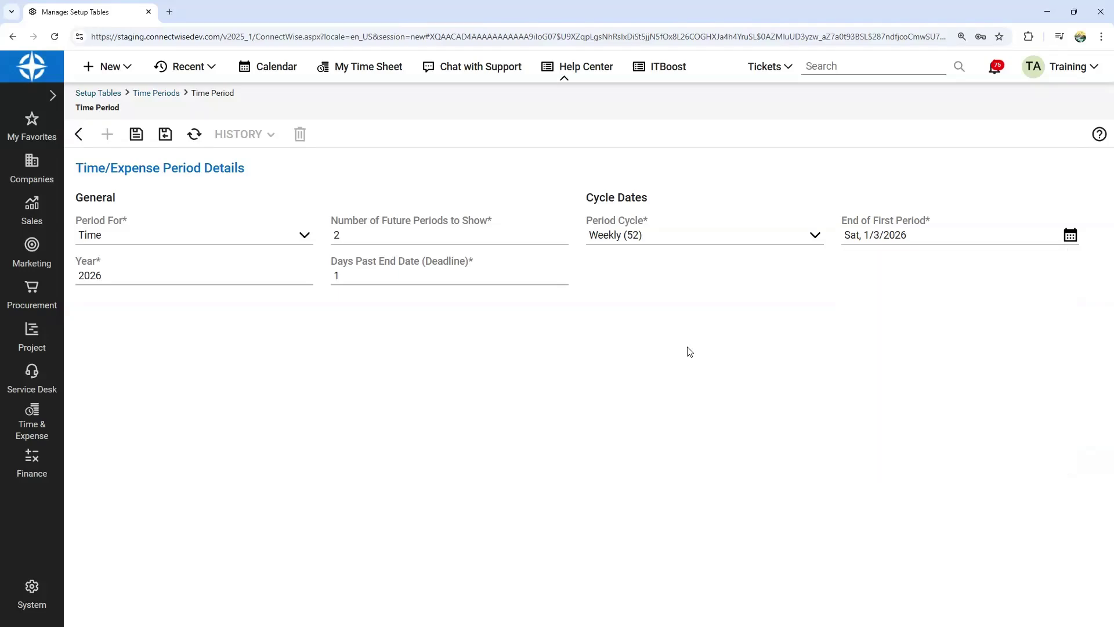
left_click(136, 135)
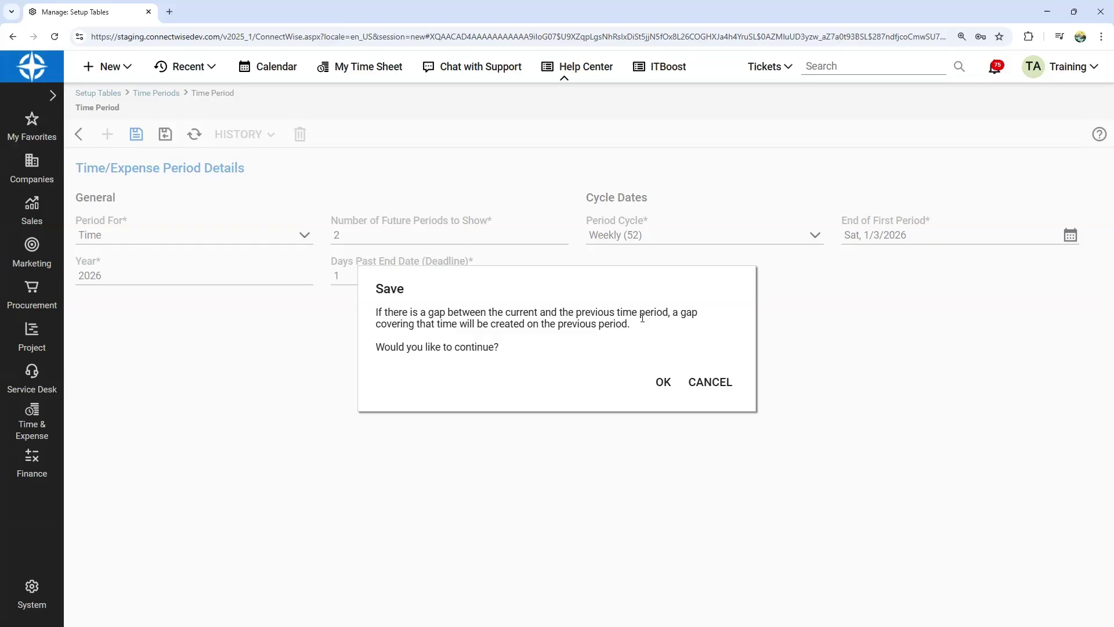
left_click(662, 384)
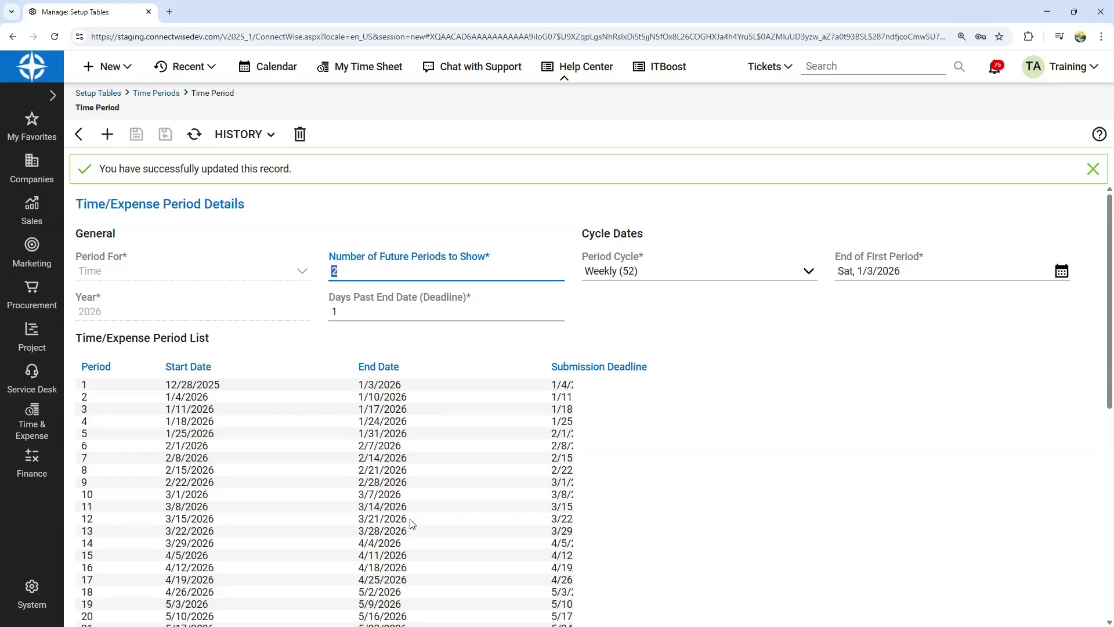
scroll(412, 523, "down", 6)
scroll(413, 522, "down", 2)
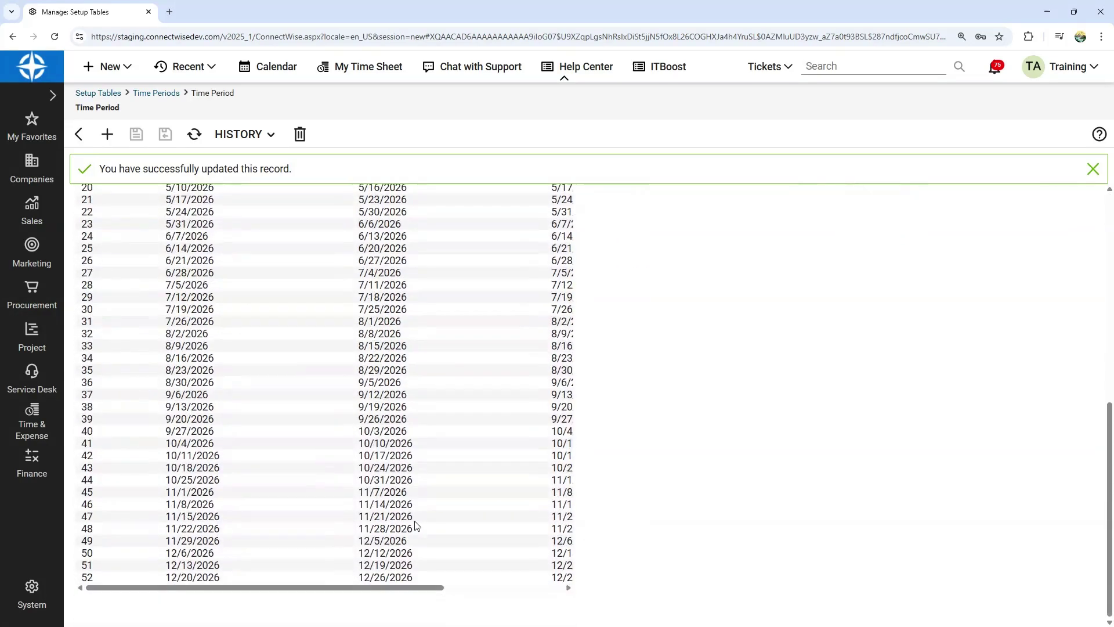
scroll(416, 522, "up", 8)
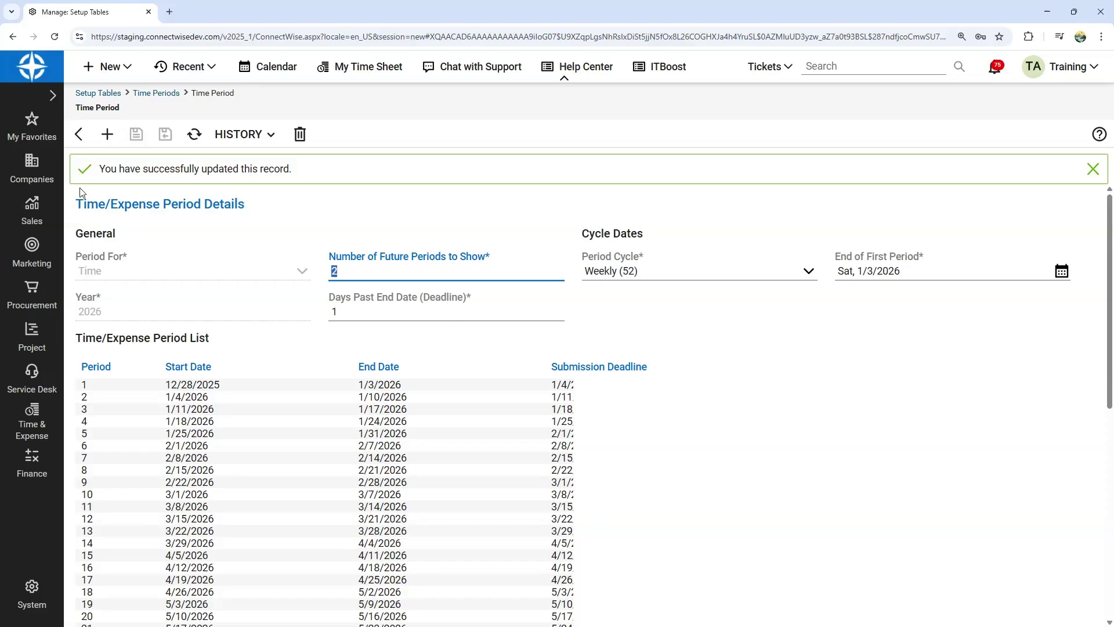
Step: Change the 2026 - Expense period cycle to Bi-Weekly (26), save it accepting the migration prompt, and return to the Time Periods list
left_click(79, 135)
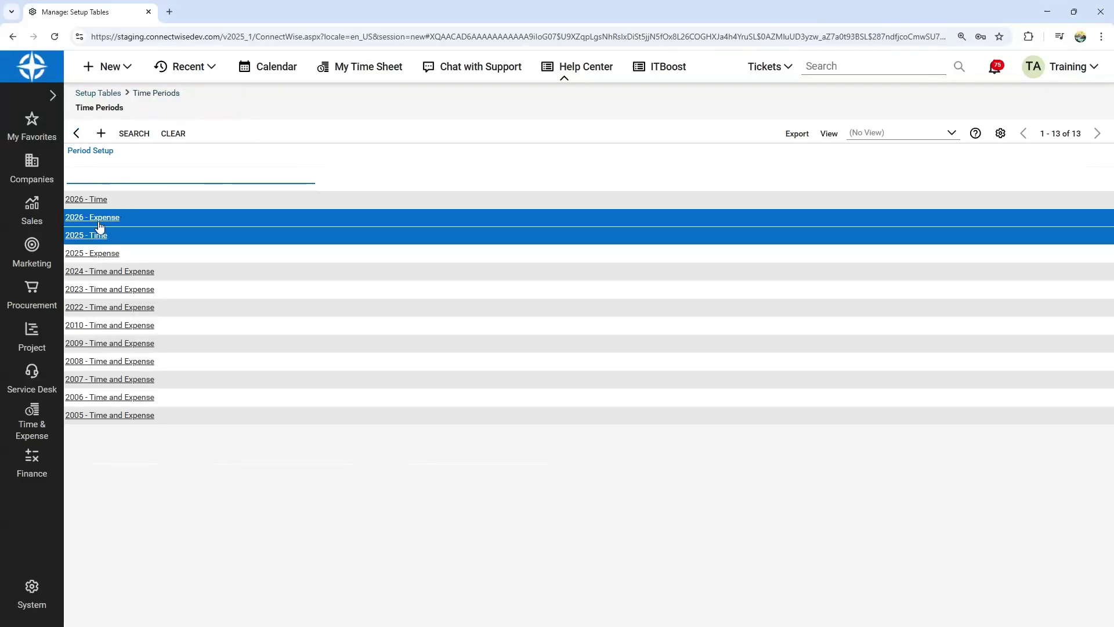
left_click(96, 219)
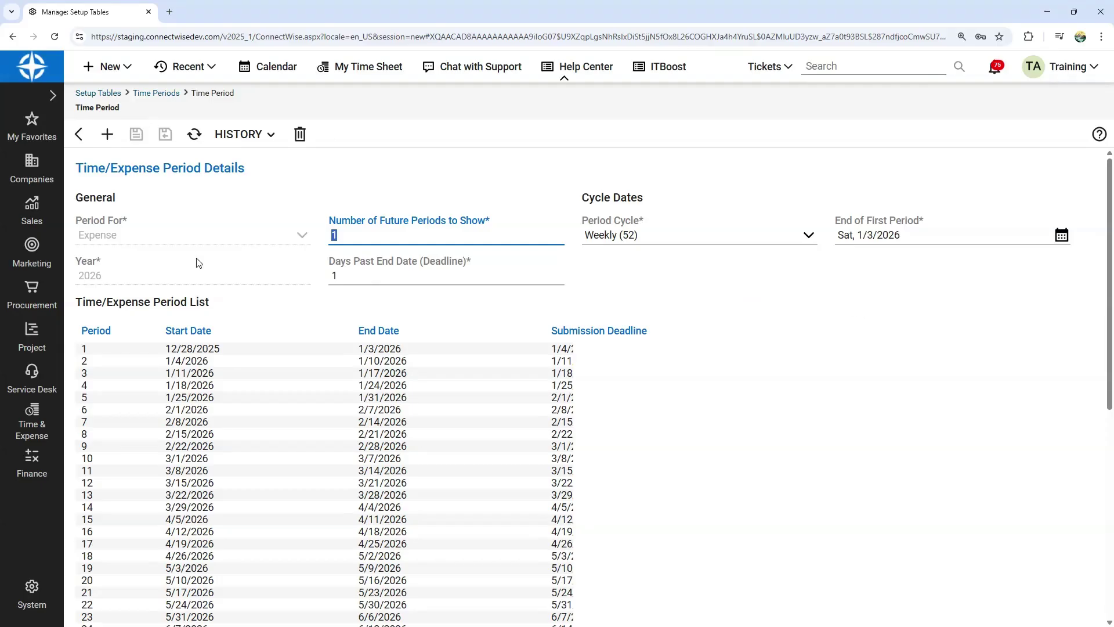
left_click(810, 241)
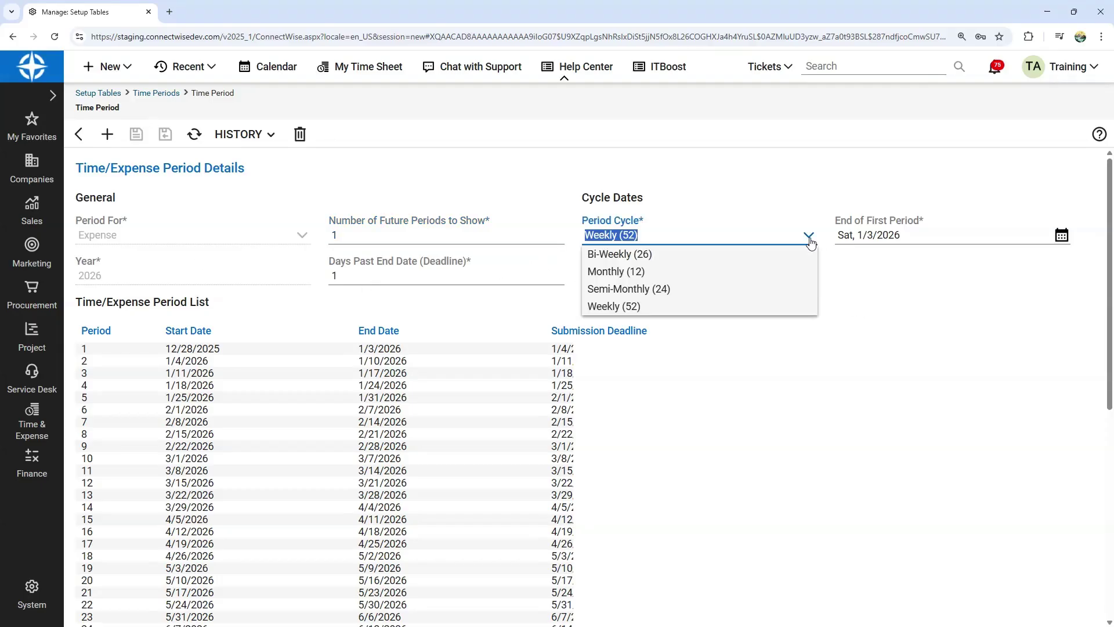
left_click(685, 254)
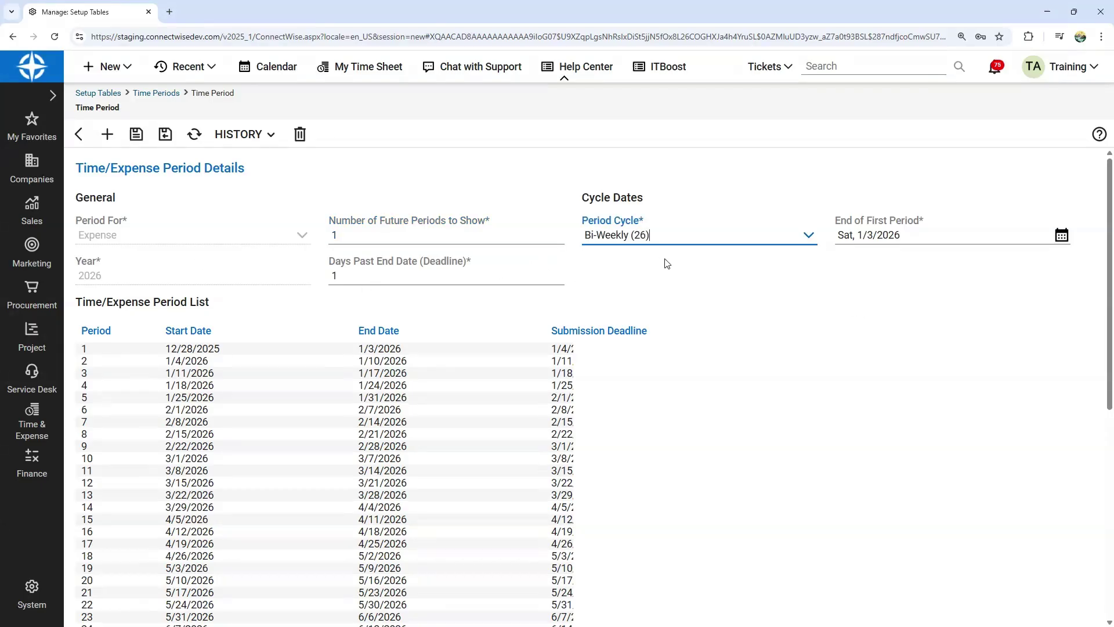
left_click(140, 139)
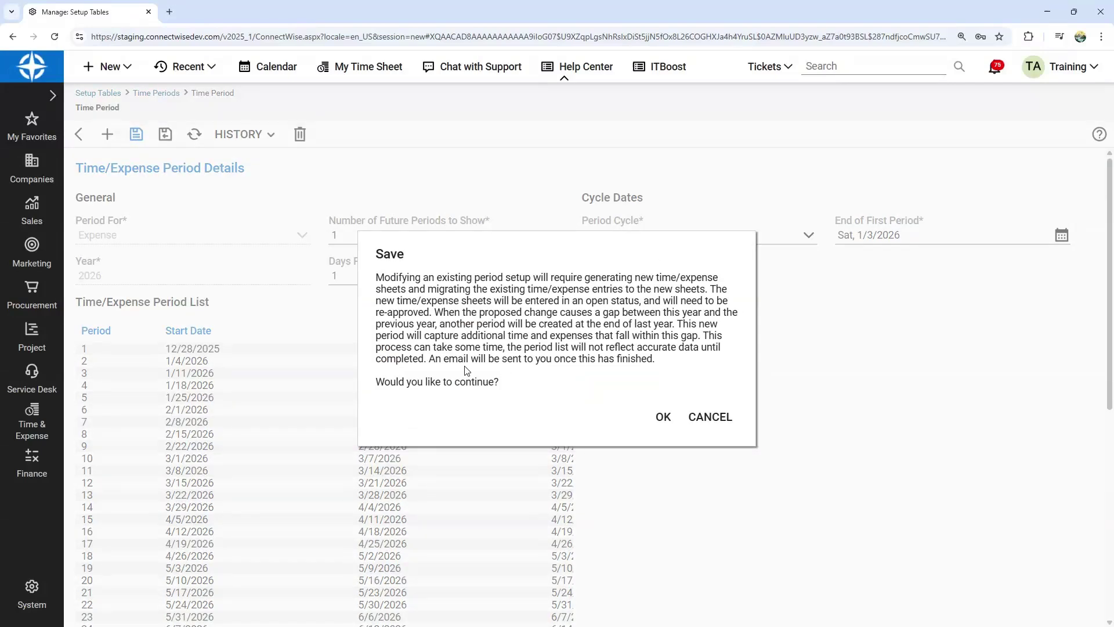
left_click(662, 418)
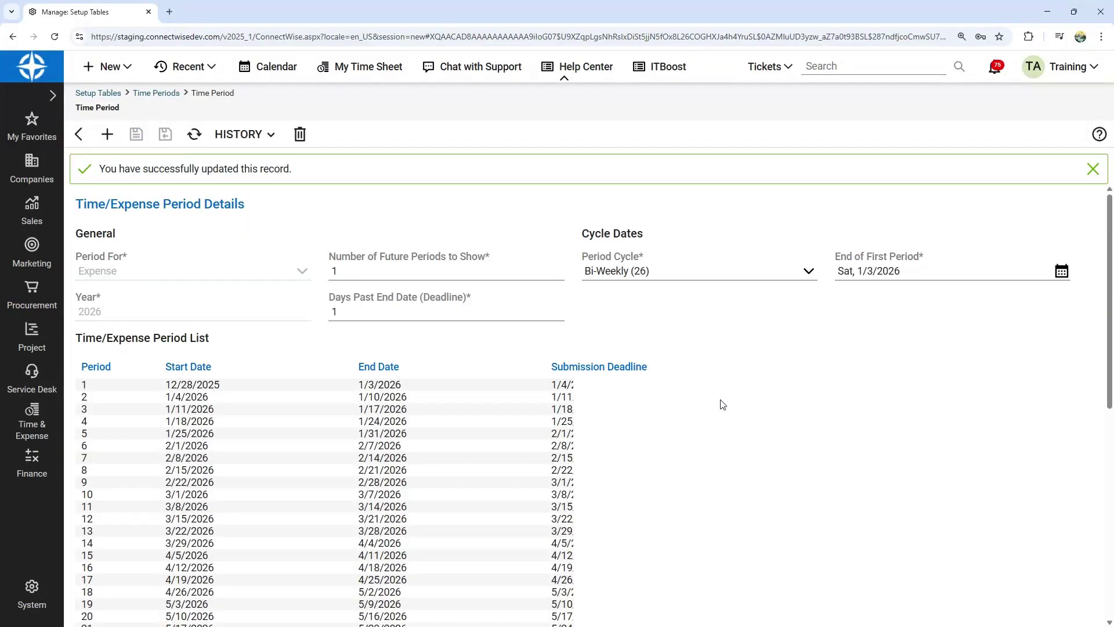
scroll(662, 401, "down", 4)
scroll(628, 407, "down", 4)
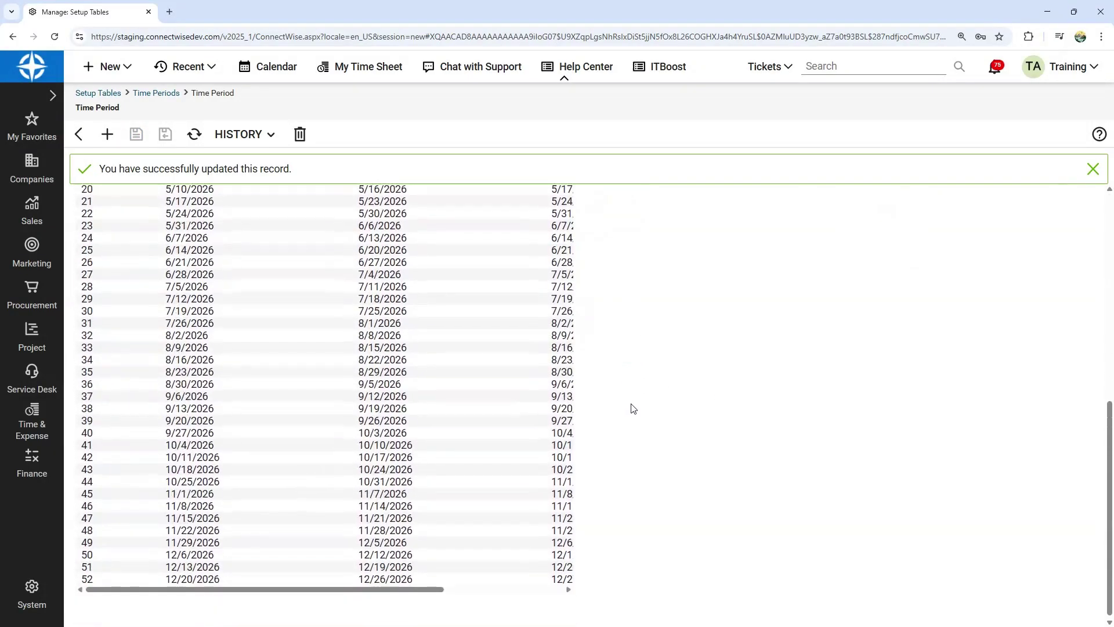
scroll(644, 537, "up", 8)
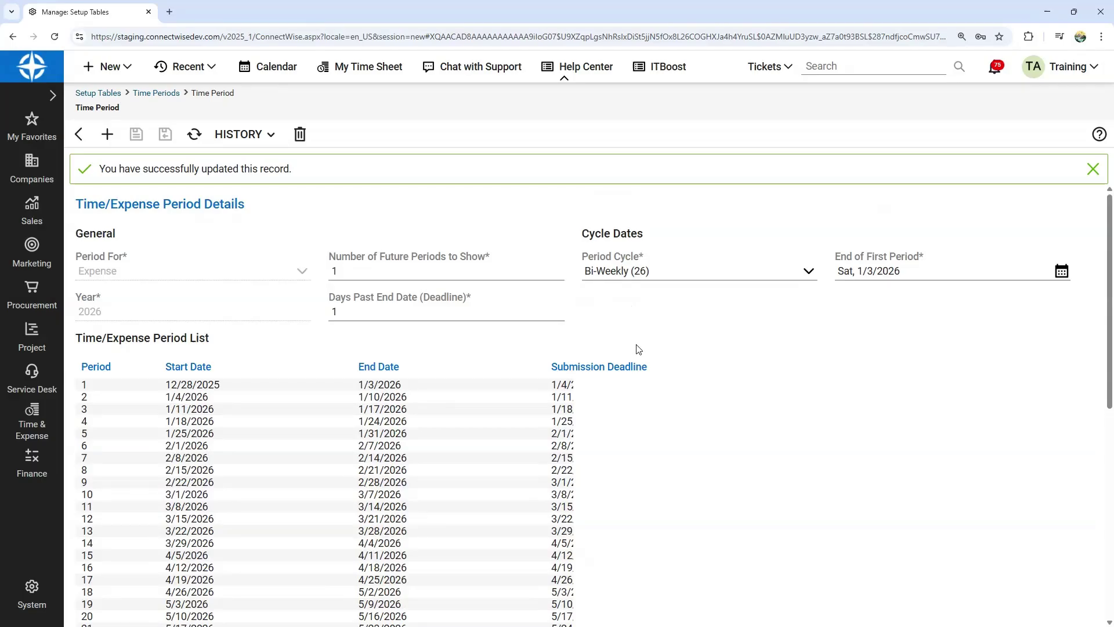
scroll(413, 398, "down", 2)
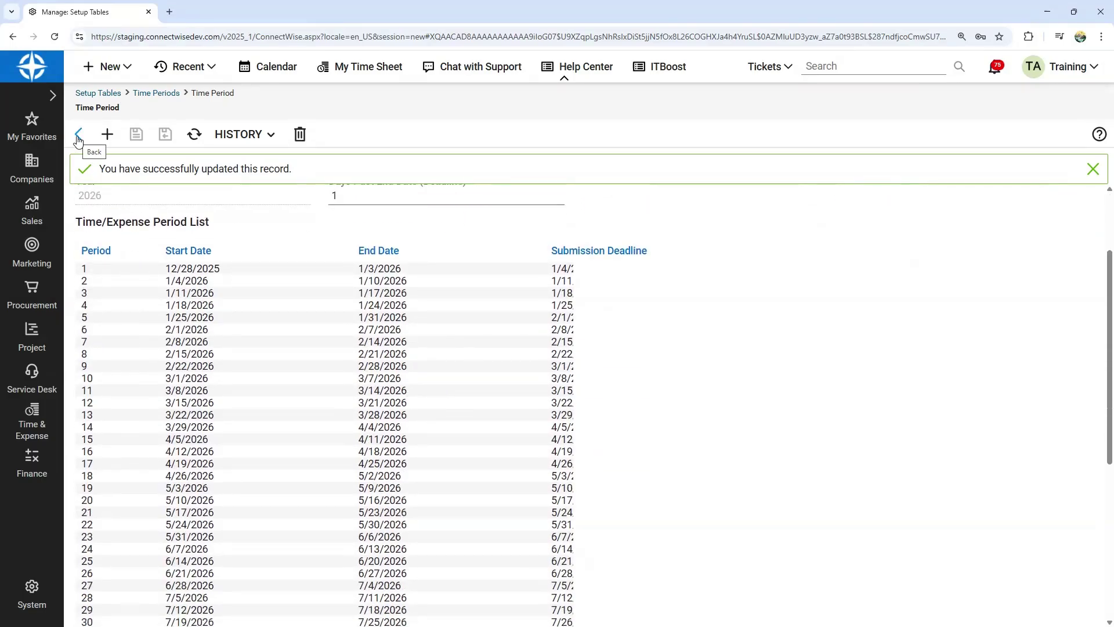
left_click(79, 135)
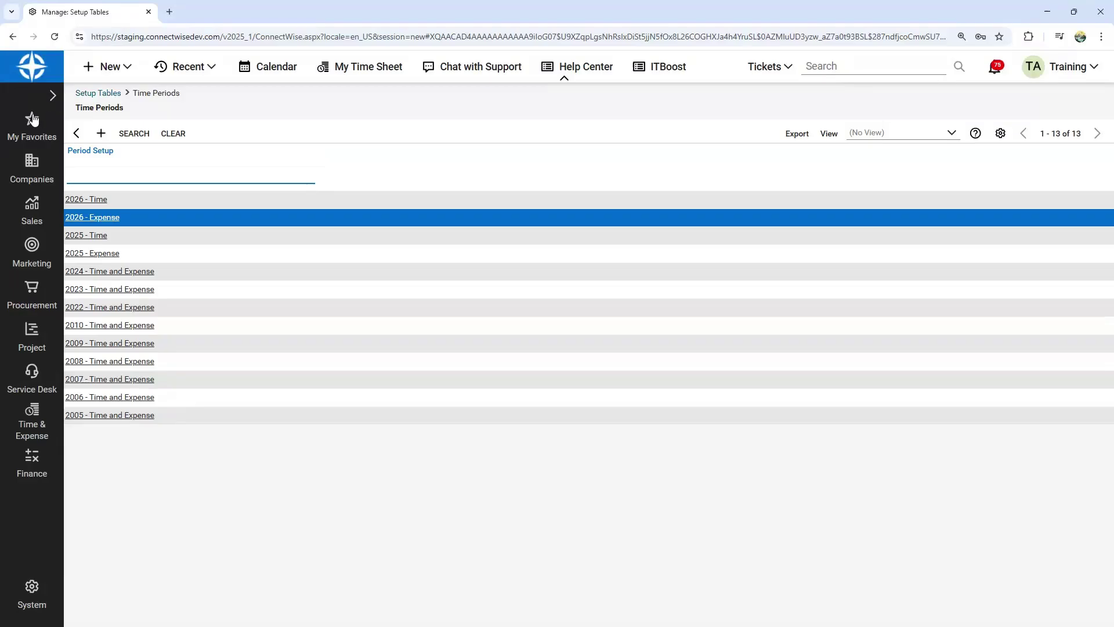
Step: View the Today page and the My Calendar page from the favorites
mouse_move(30, 122)
left_click(105, 109)
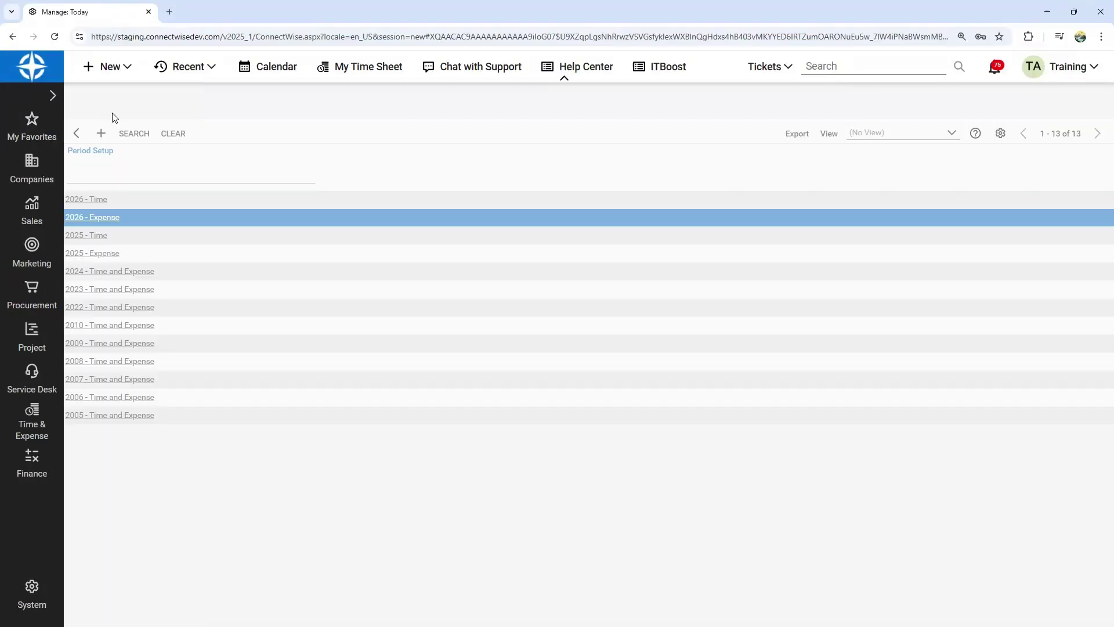
mouse_move(32, 122)
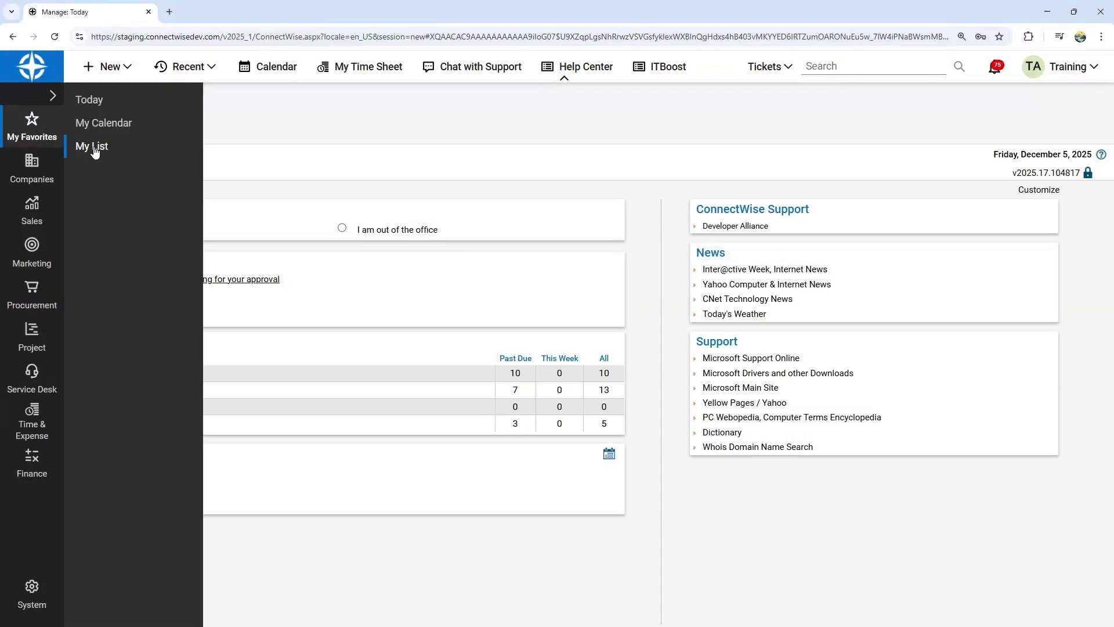
left_click(104, 122)
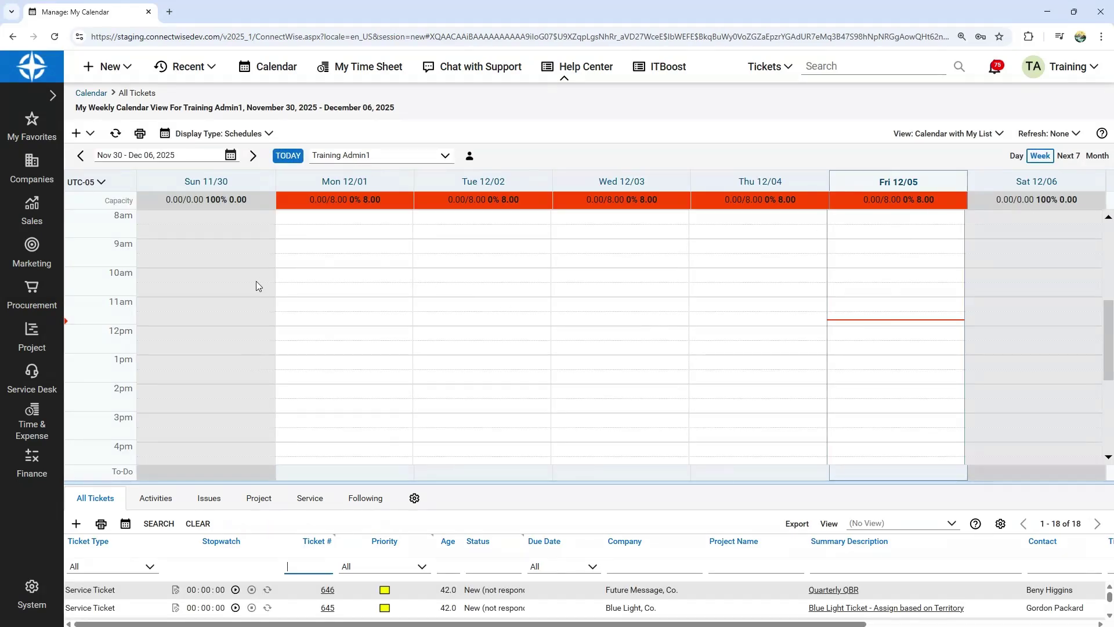
Step: Open the Holiday setup table, review the dates in the Holidays 2026 list, and return to the Holiday List
mouse_move(31, 598)
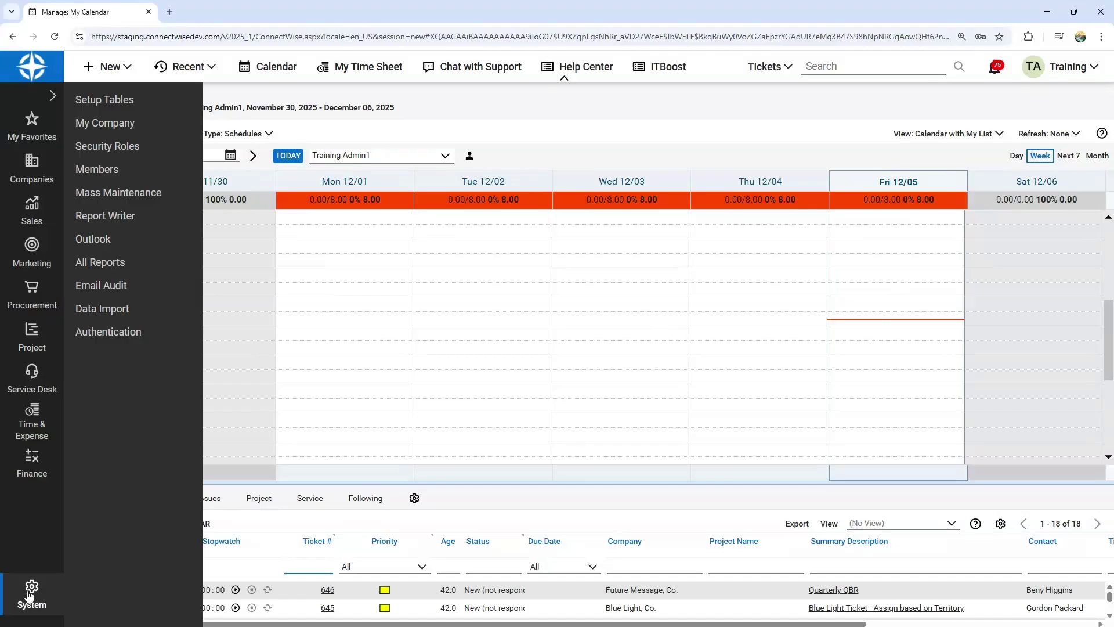
left_click(93, 100)
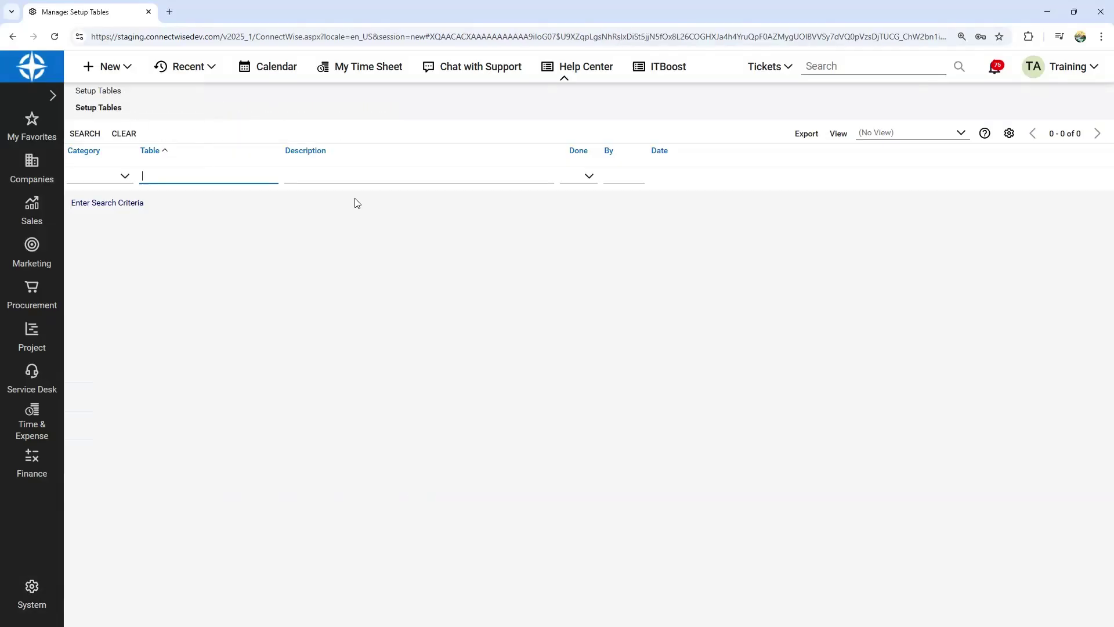
type("holiday")
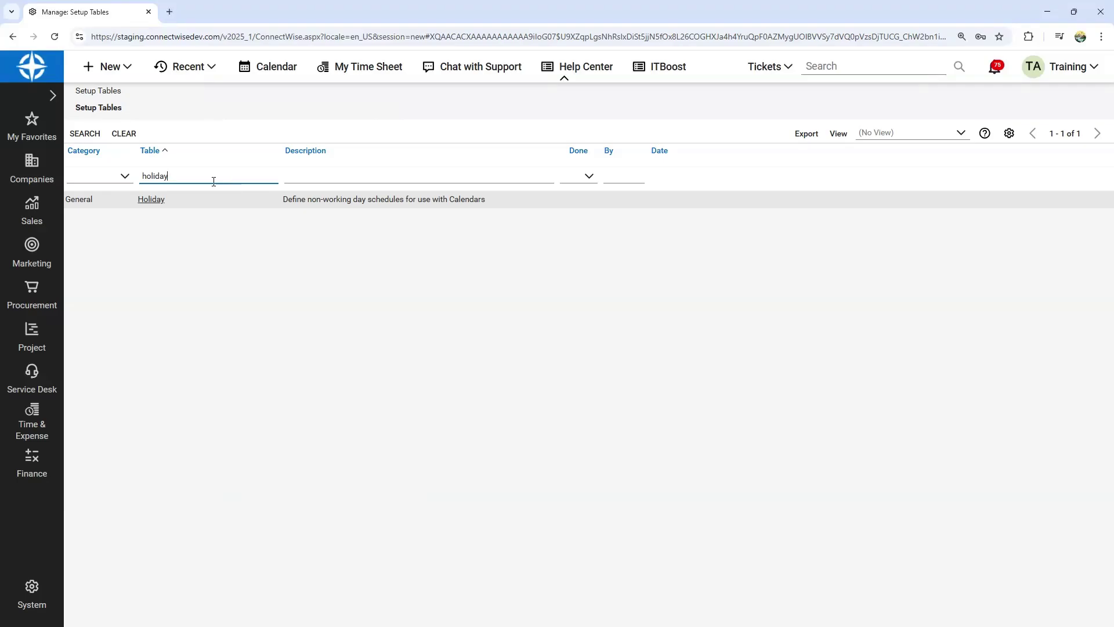
left_click(152, 201)
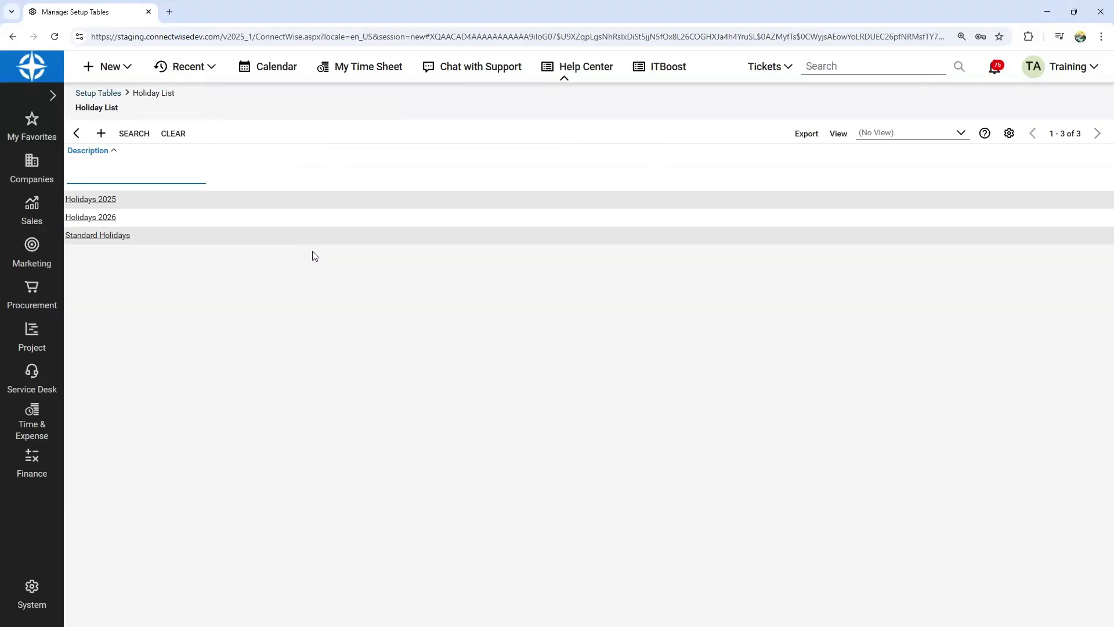
left_click(129, 222)
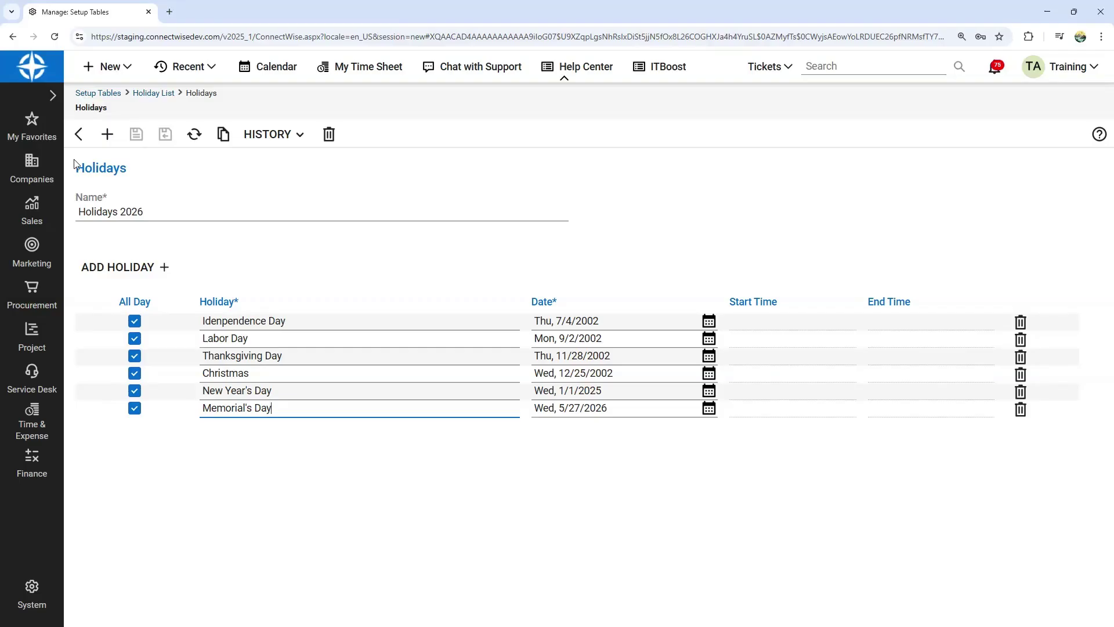
left_click(78, 134)
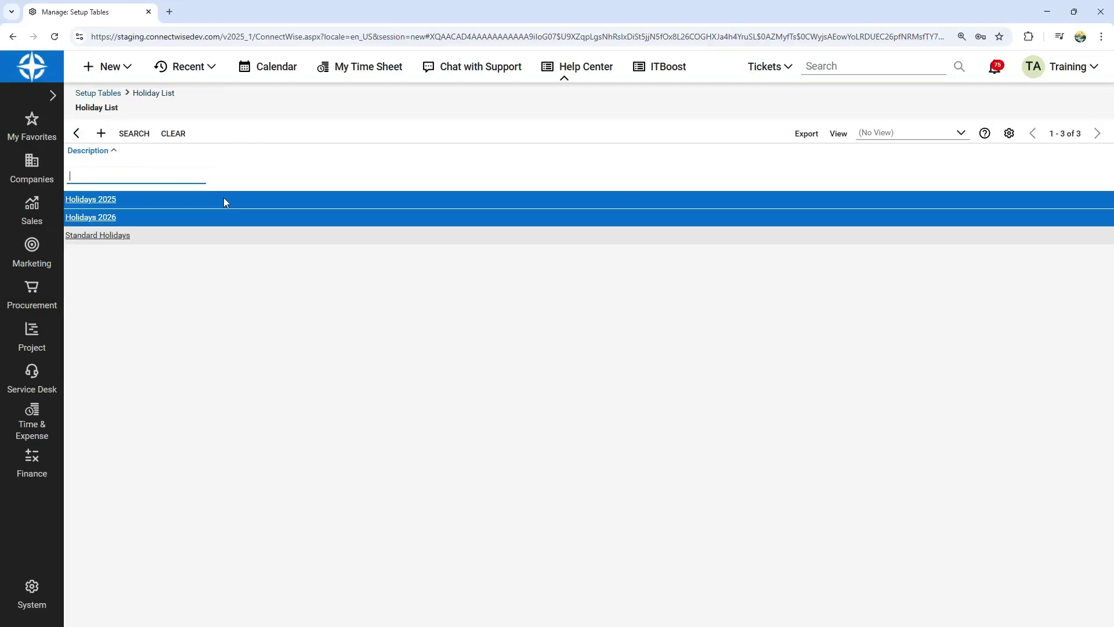
Step: Copy the Holidays 2025 list to a new holiday list named Holidays 2026v2
left_click(91, 200)
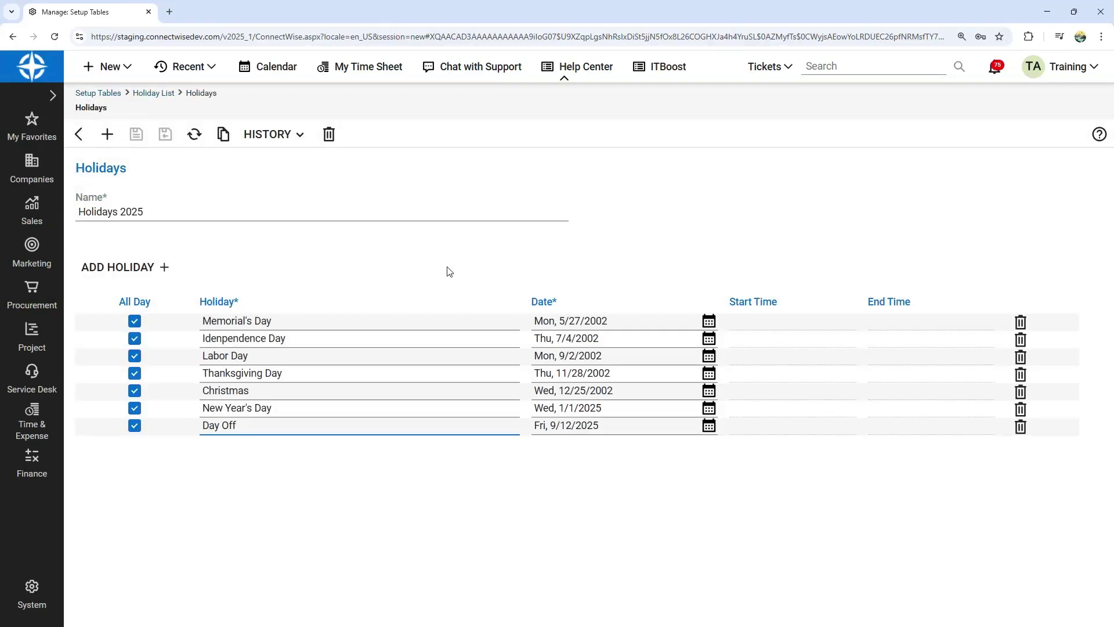
left_click(224, 135)
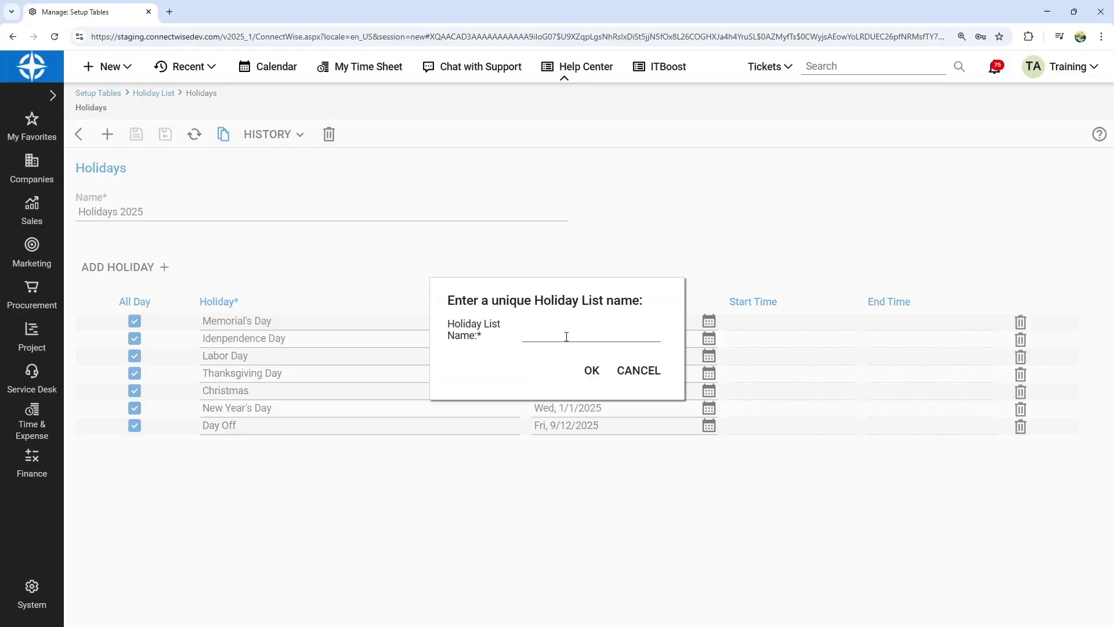
left_click(585, 335)
type("Holidays 2026")
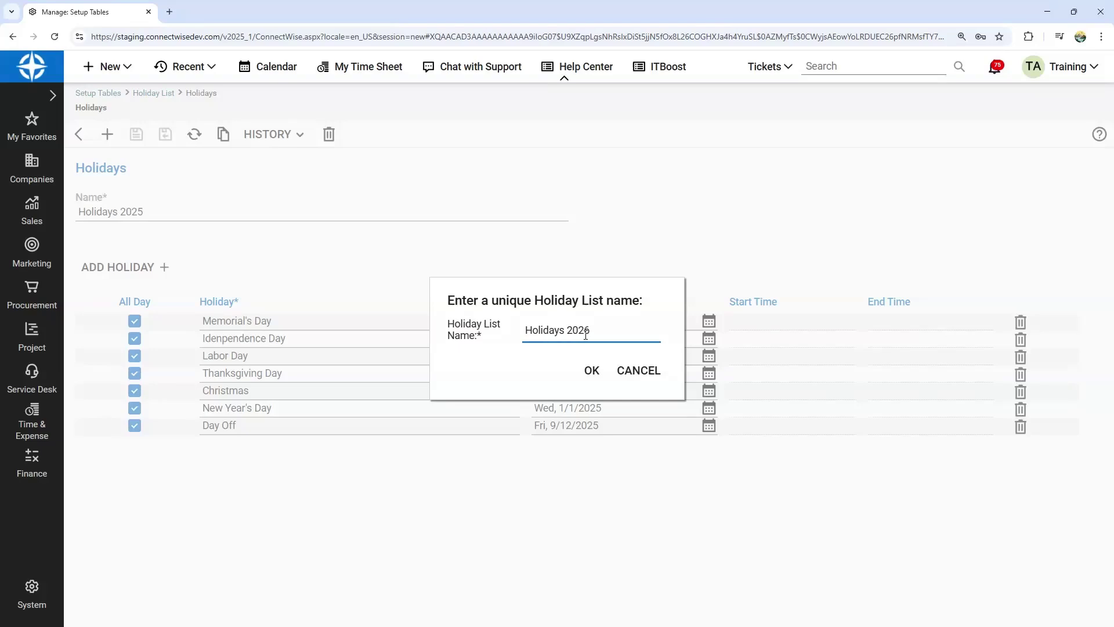
left_click(592, 372)
left_click(611, 355)
type("v2")
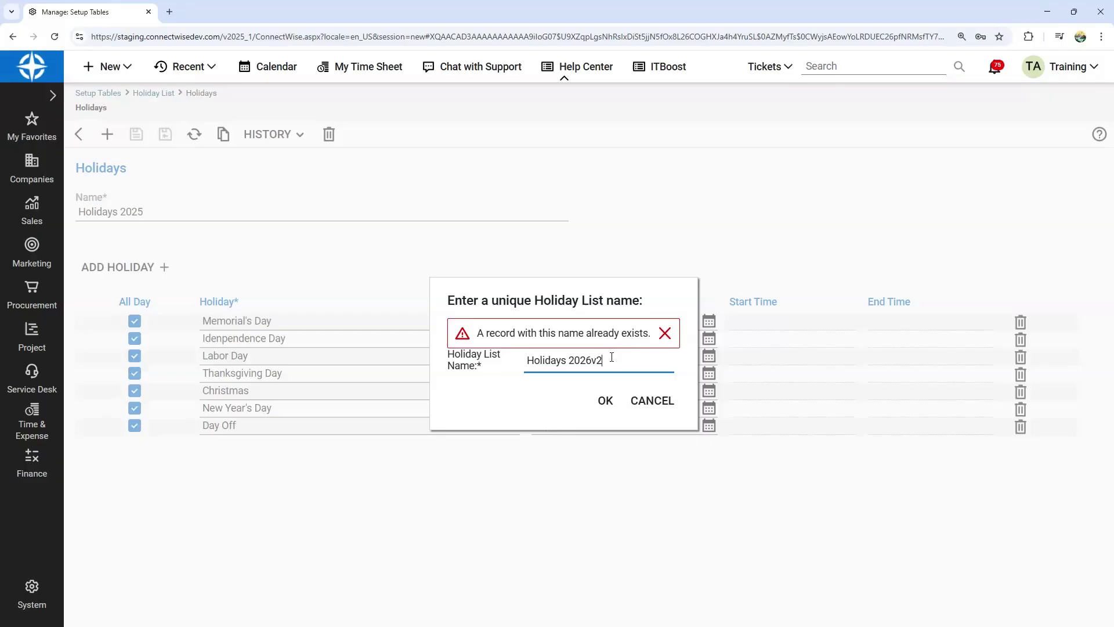
left_click(603, 400)
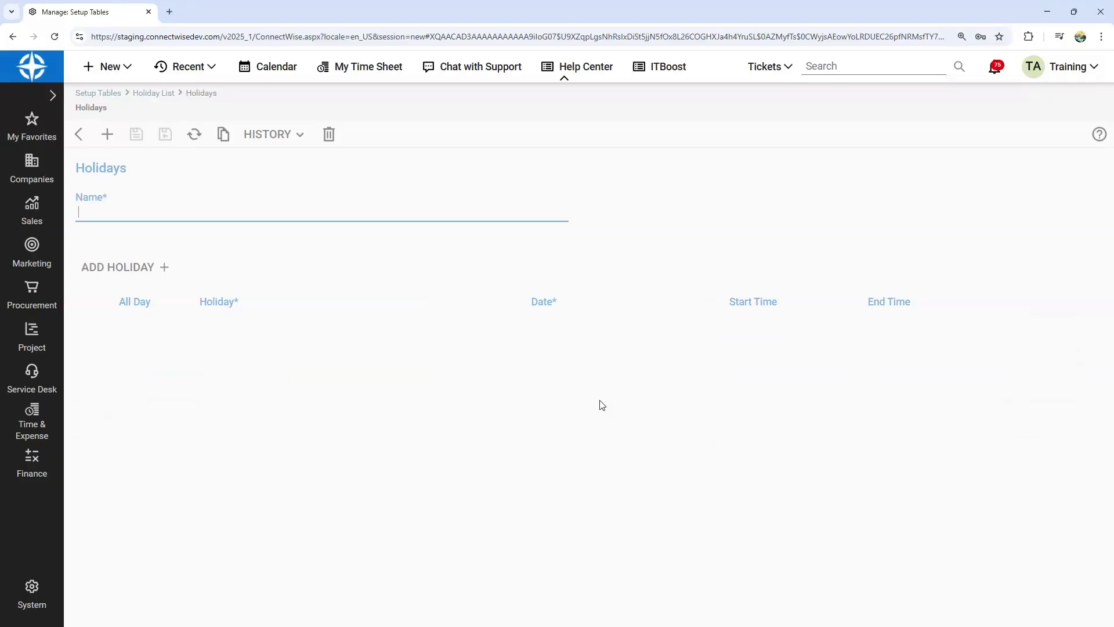
Step: Set the Memorial's Day date in the Holidays 2026v2 list to 5/27/2026 and save the record
left_click(707, 358)
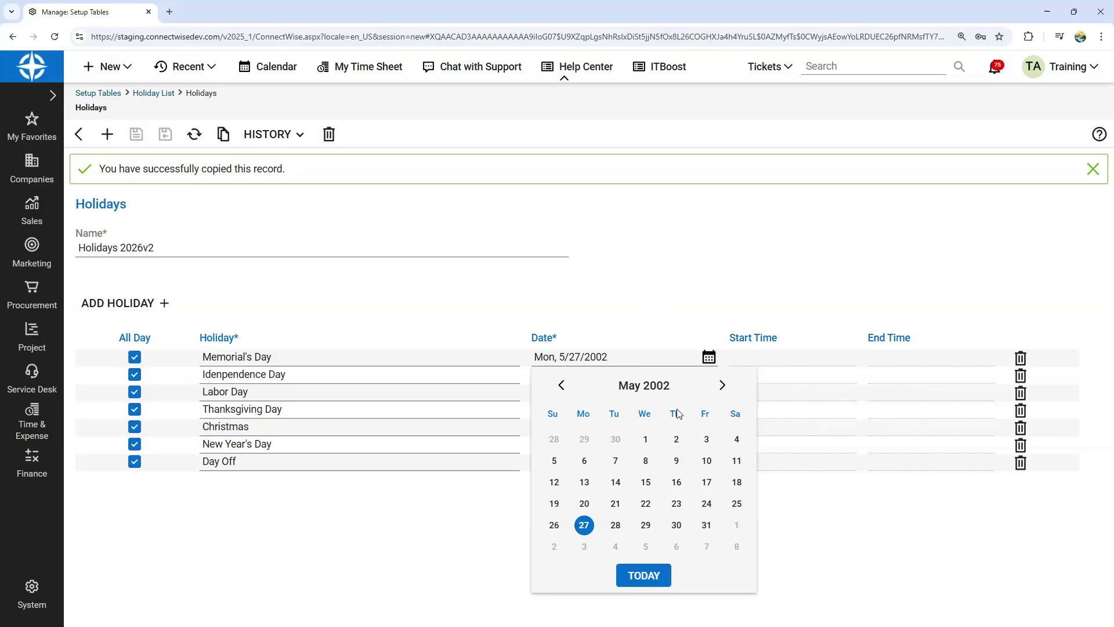
left_click(621, 350)
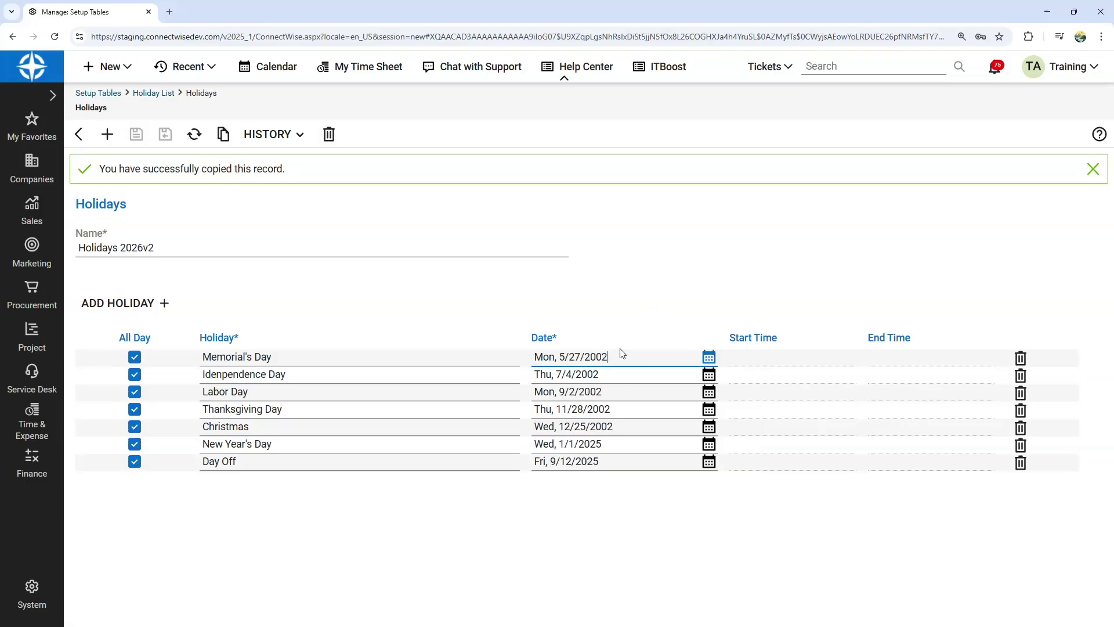
key("BackSpace")
key("BackSpace")
type("26")
left_click(641, 315)
left_click(136, 134)
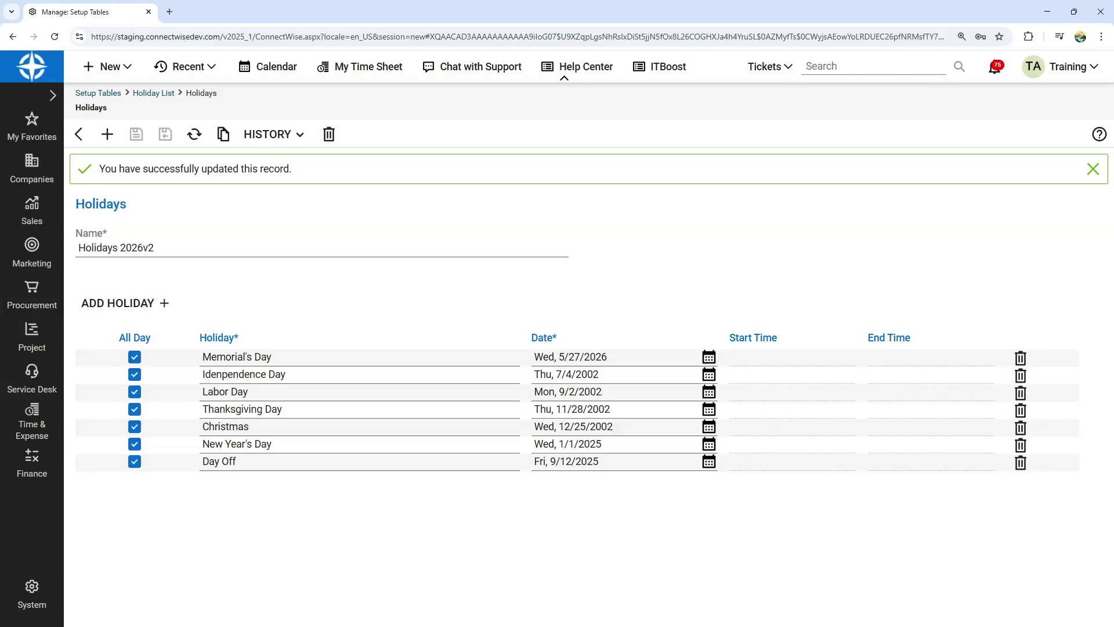
Step: Find the Work Role setup table, review the Consultant role's hourly rate and locations, and return to Setup Tables
left_click(30, 600)
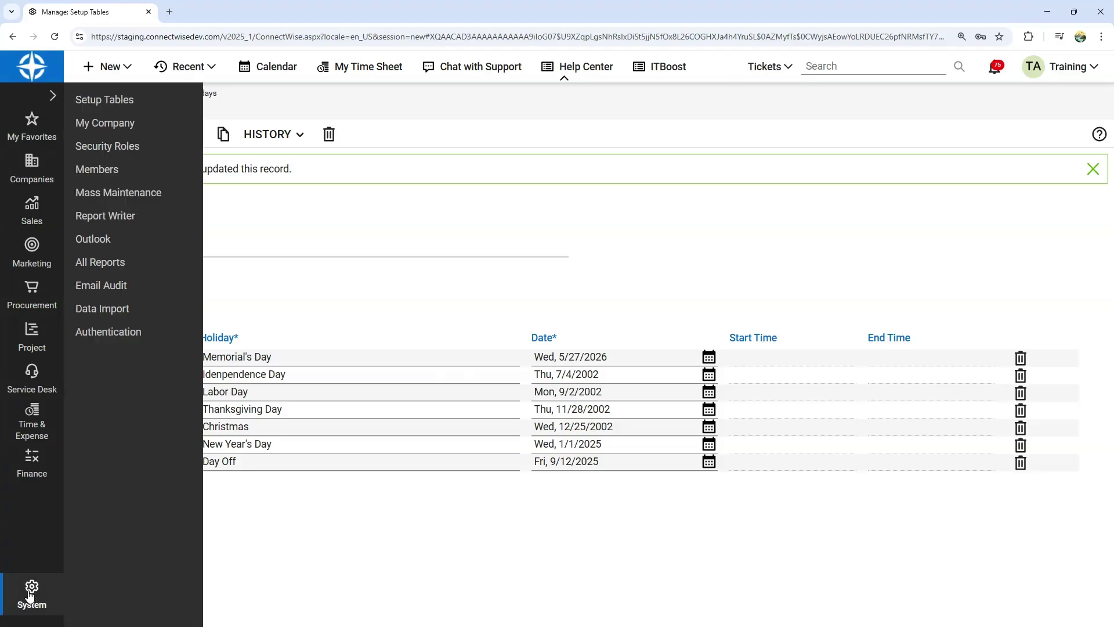
left_click(113, 102)
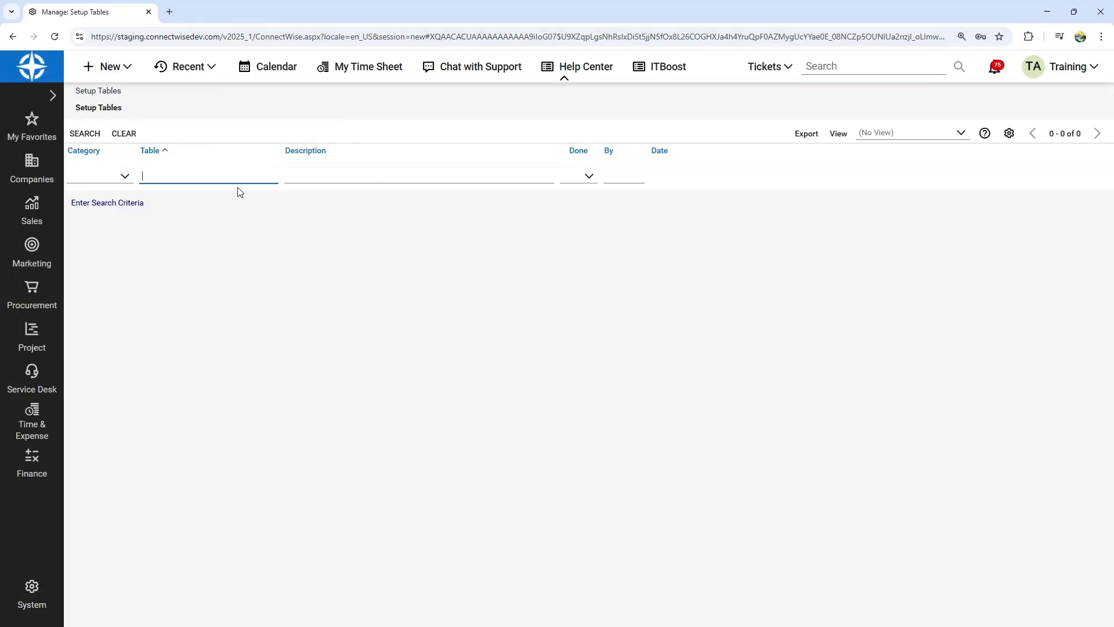
type("work role")
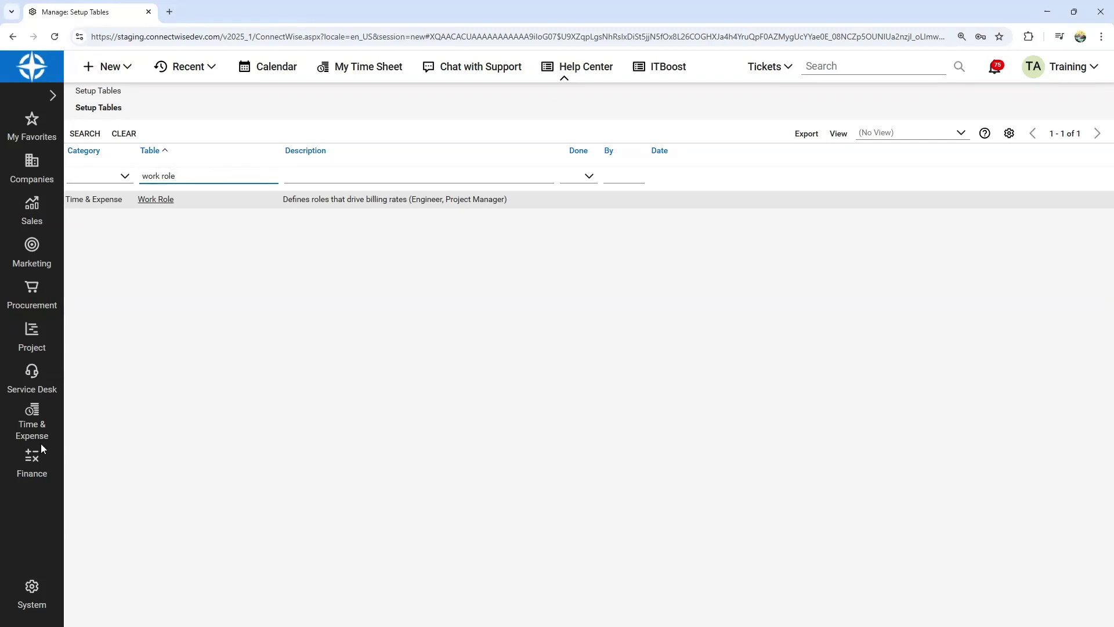
left_click(164, 203)
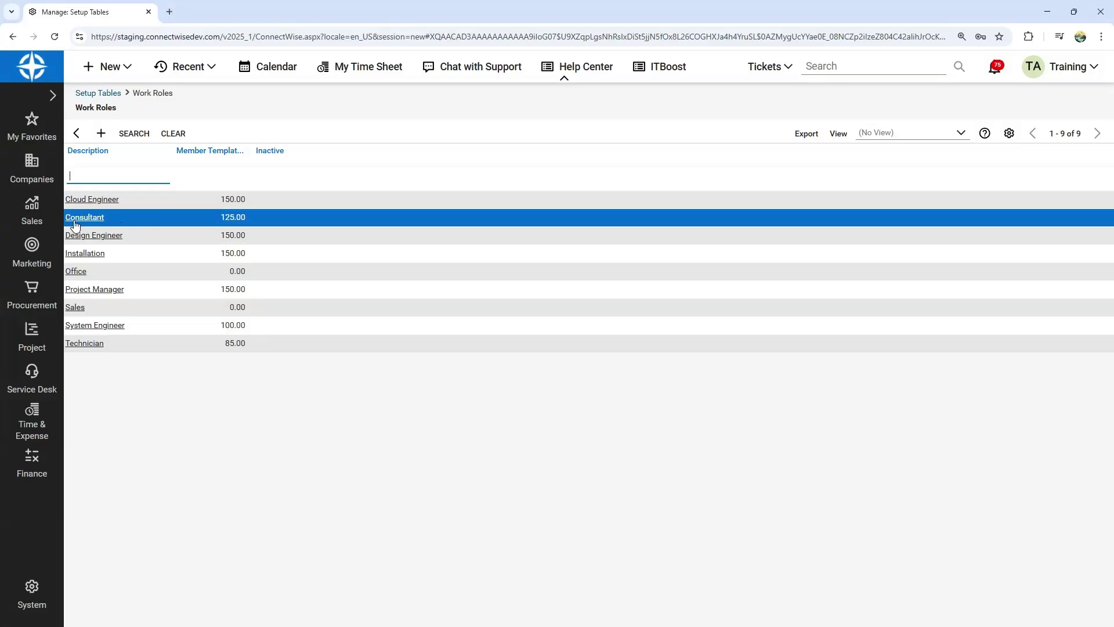
left_click(97, 222)
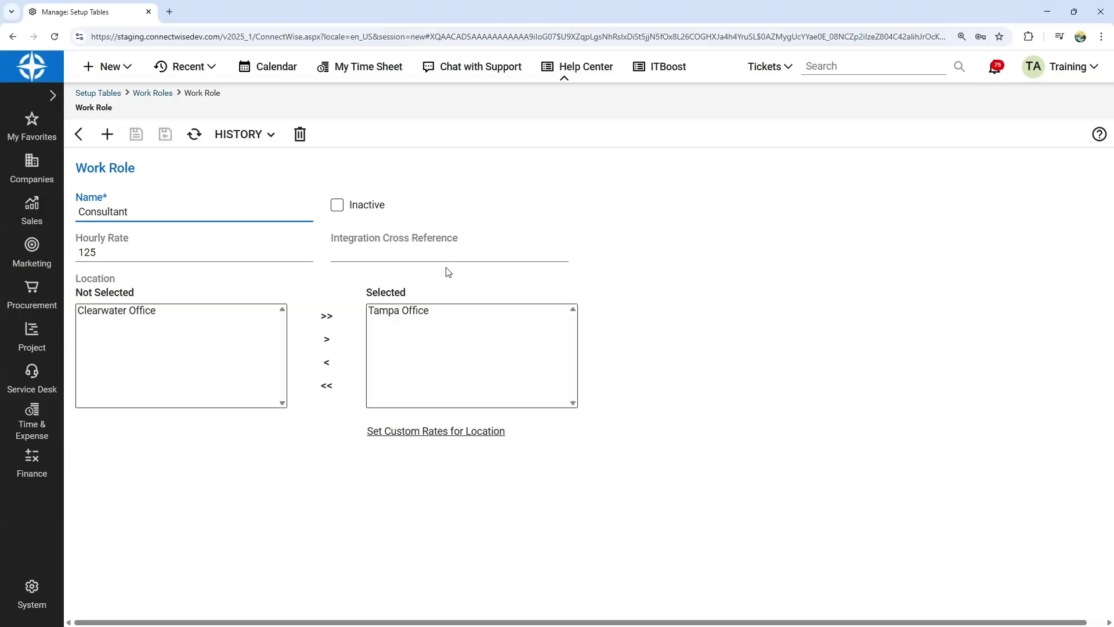
left_click(78, 134)
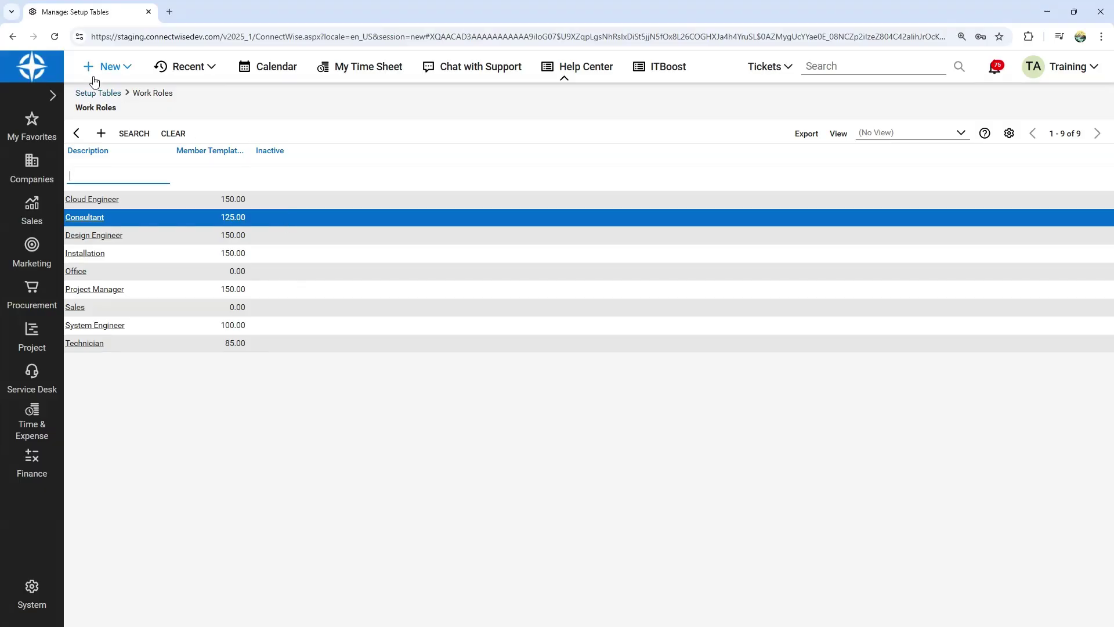
left_click(116, 177)
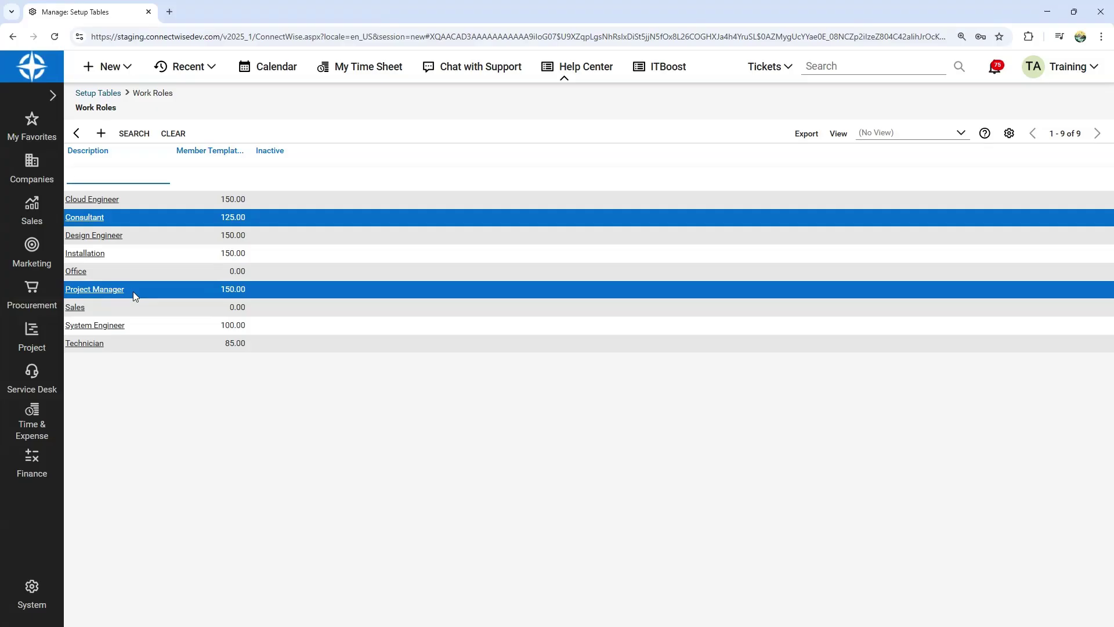
left_click(77, 140)
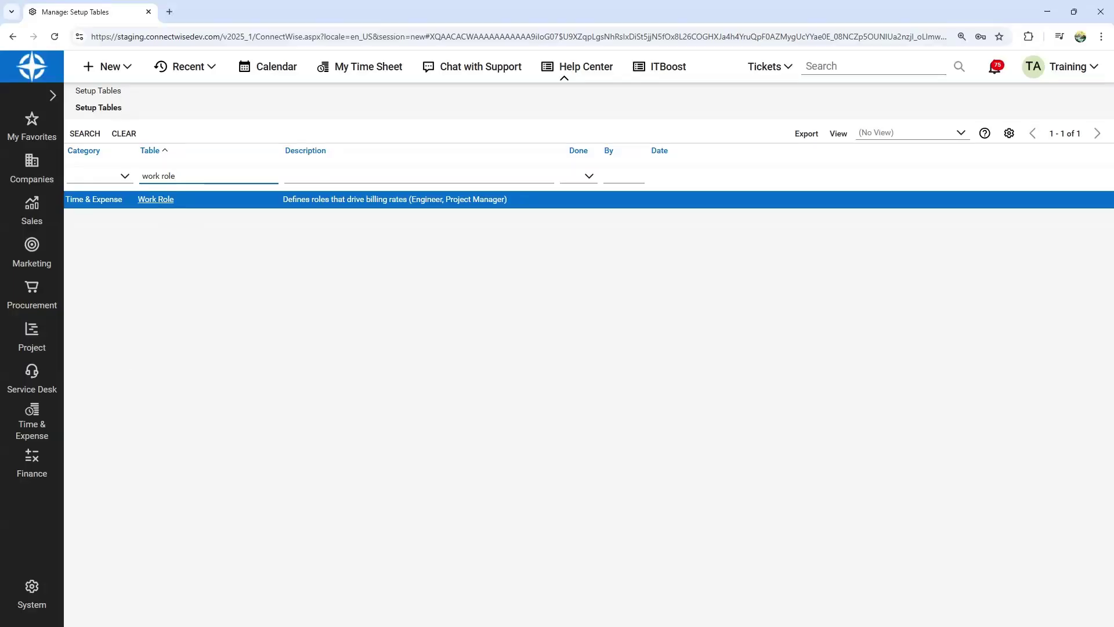
Step: Check the work role and hourly cost in the Admin1 member record, and return to the Members list
left_click(32, 592)
left_click(121, 166)
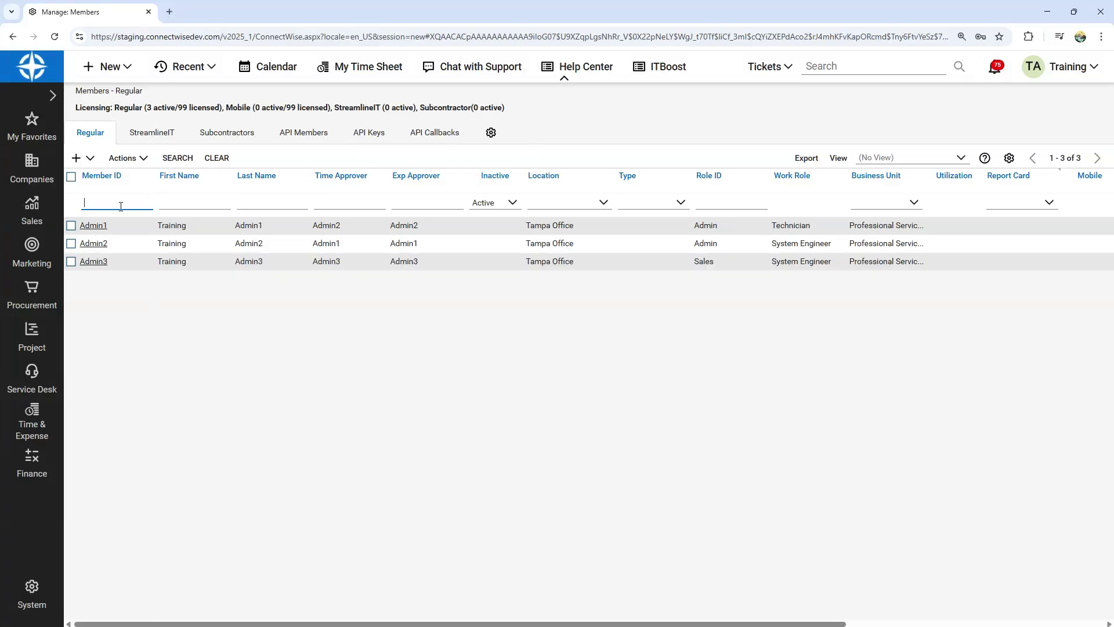
left_click(91, 227)
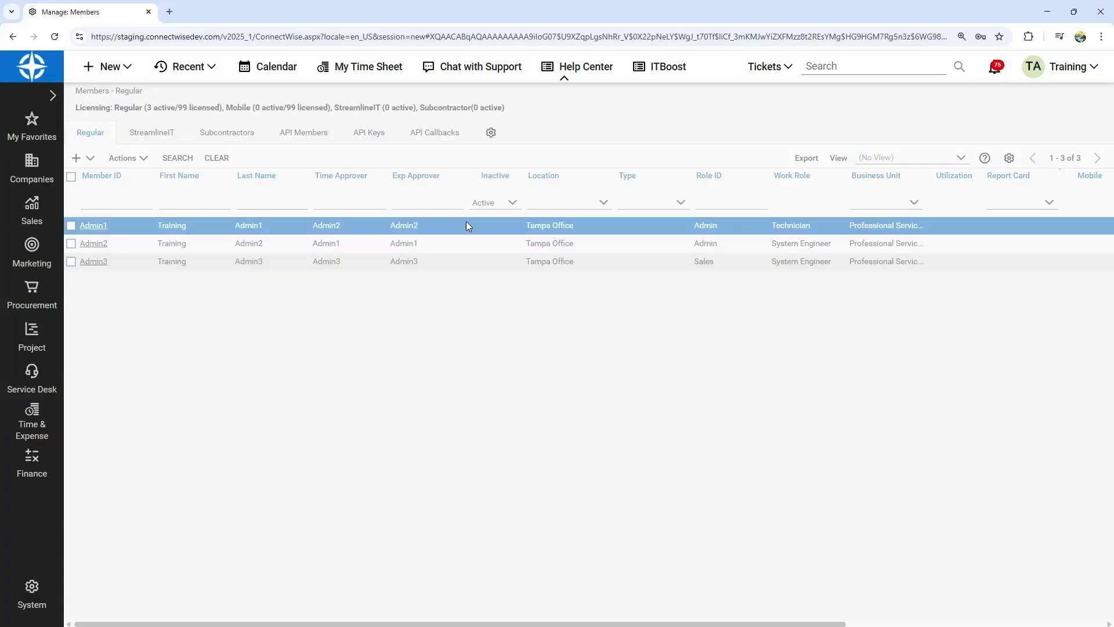
scroll(606, 349, "down", 7)
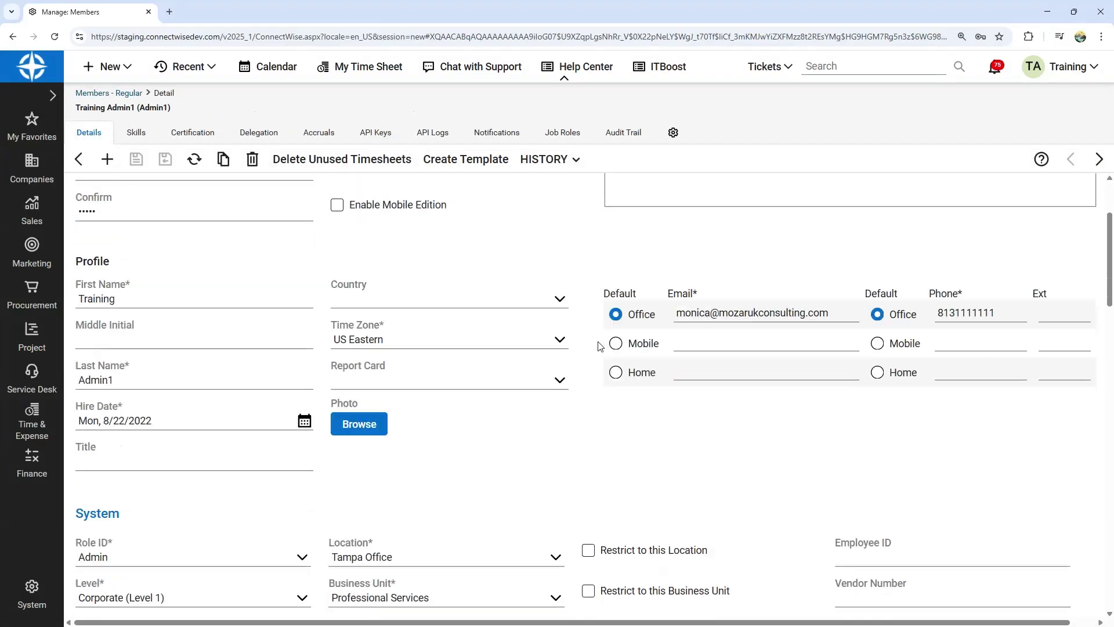
scroll(600, 346, "down", 1)
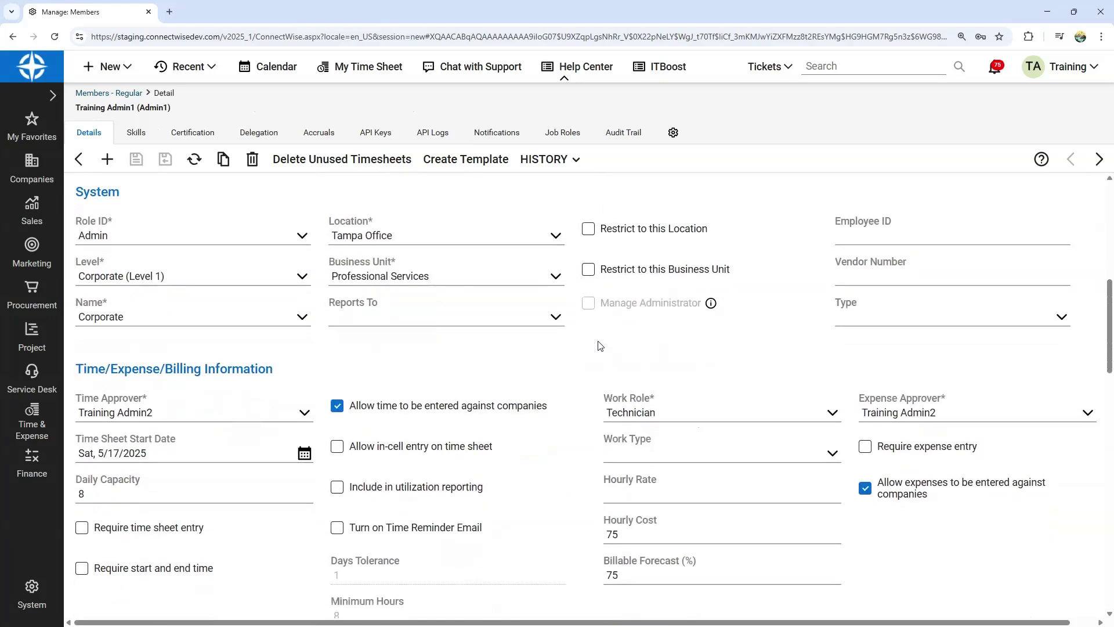
left_click(662, 528)
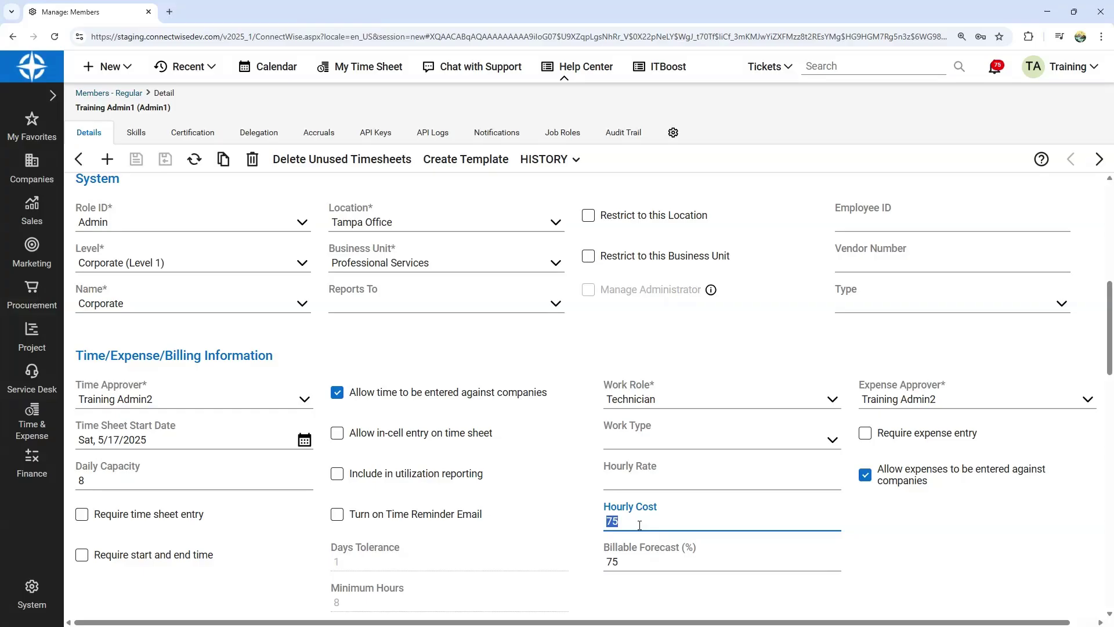
left_click(668, 406)
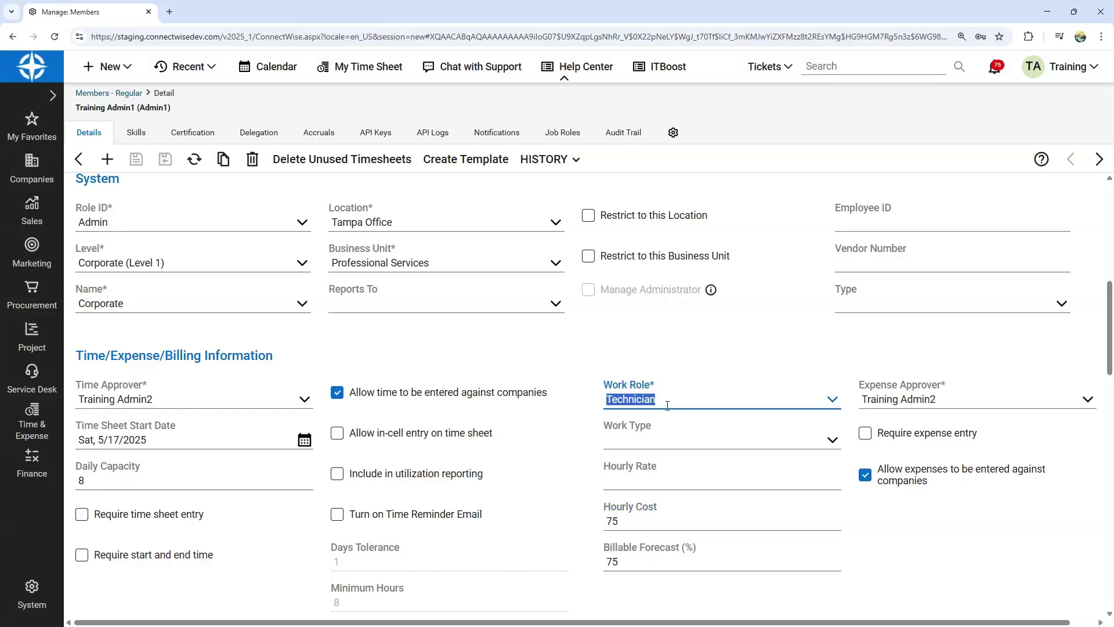
left_click(631, 518)
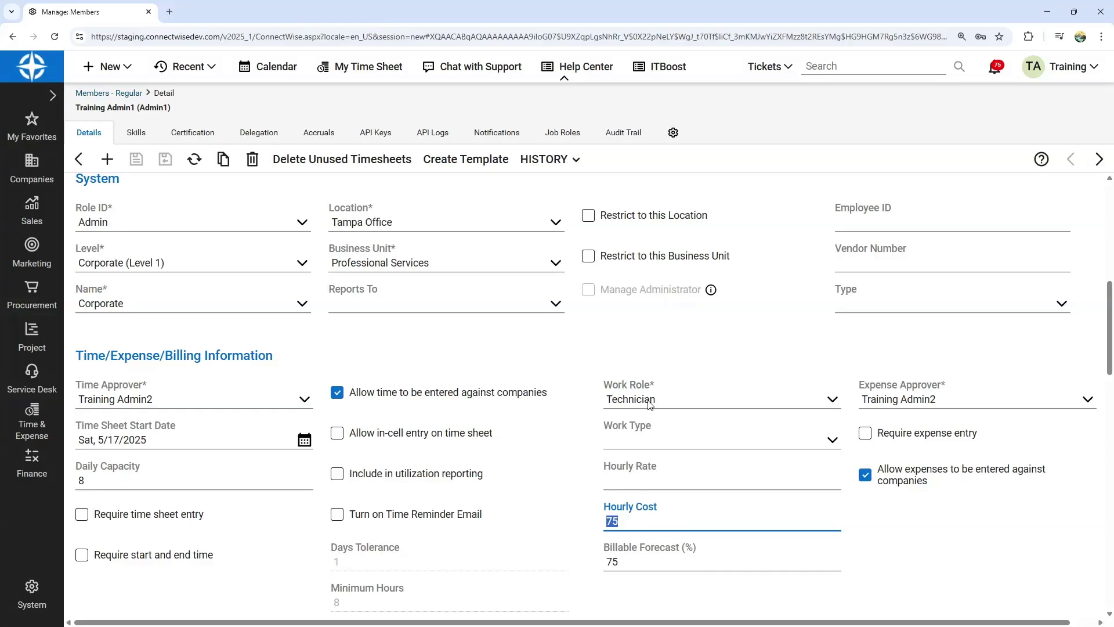
left_click(79, 159)
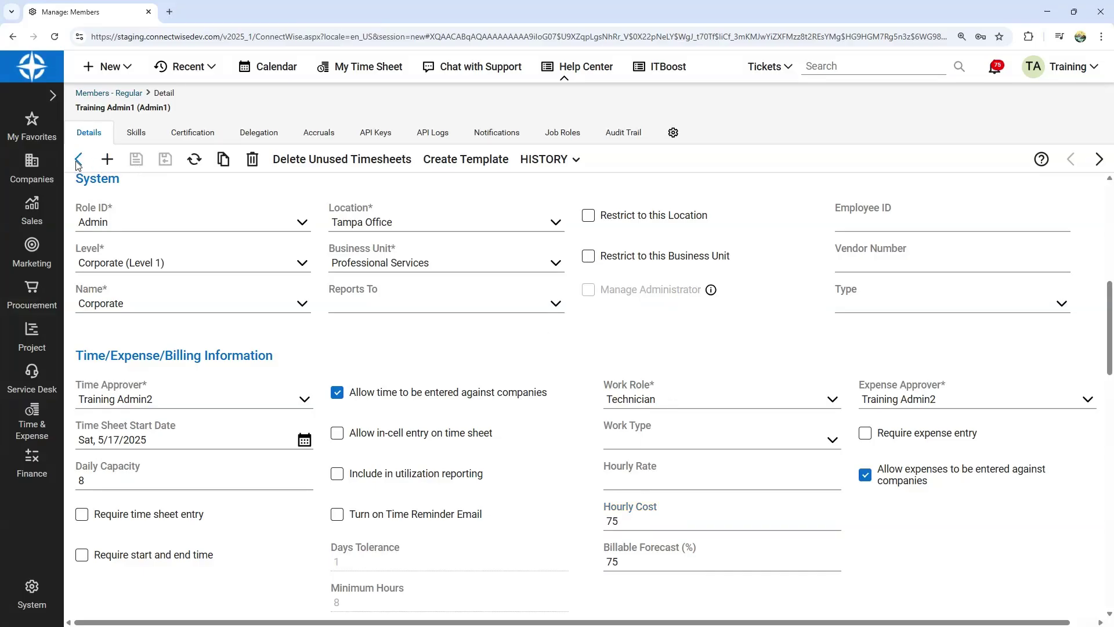
Step: Sort the members by work role and check the hourly cost of Admin3 and Admin2 in their billing information
left_click(801, 176)
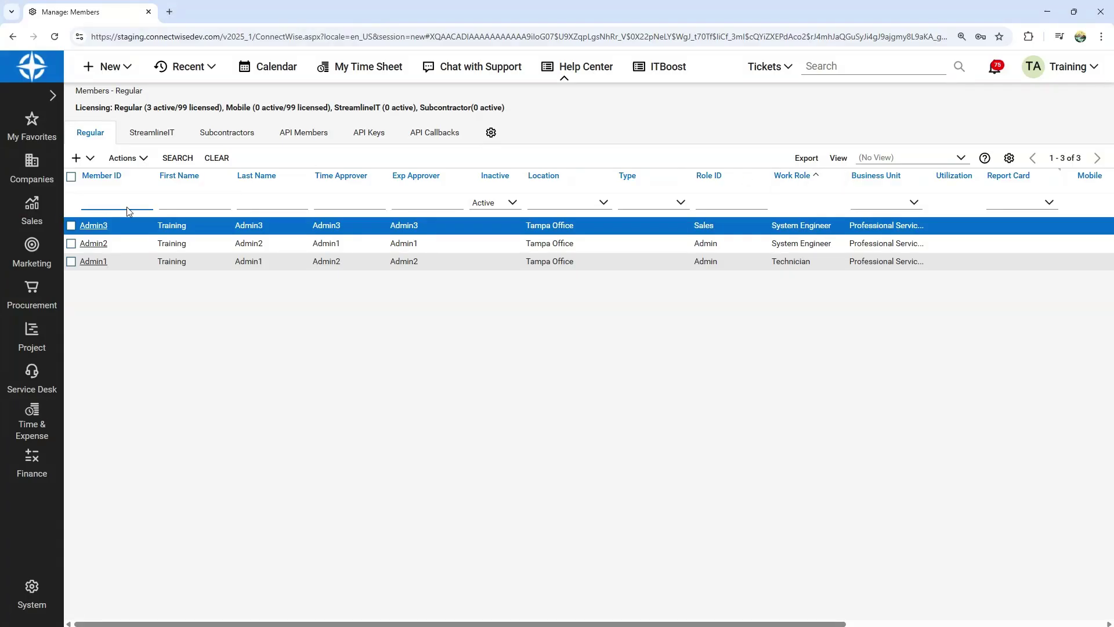
left_click(96, 226)
scroll(798, 476, "down", 4)
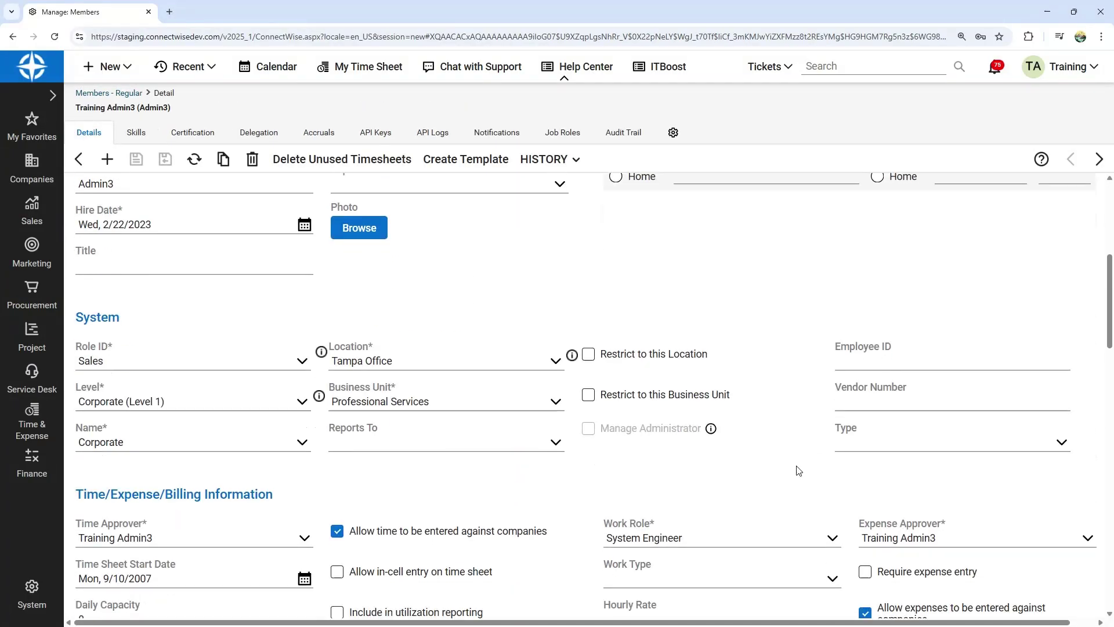
left_click(667, 579)
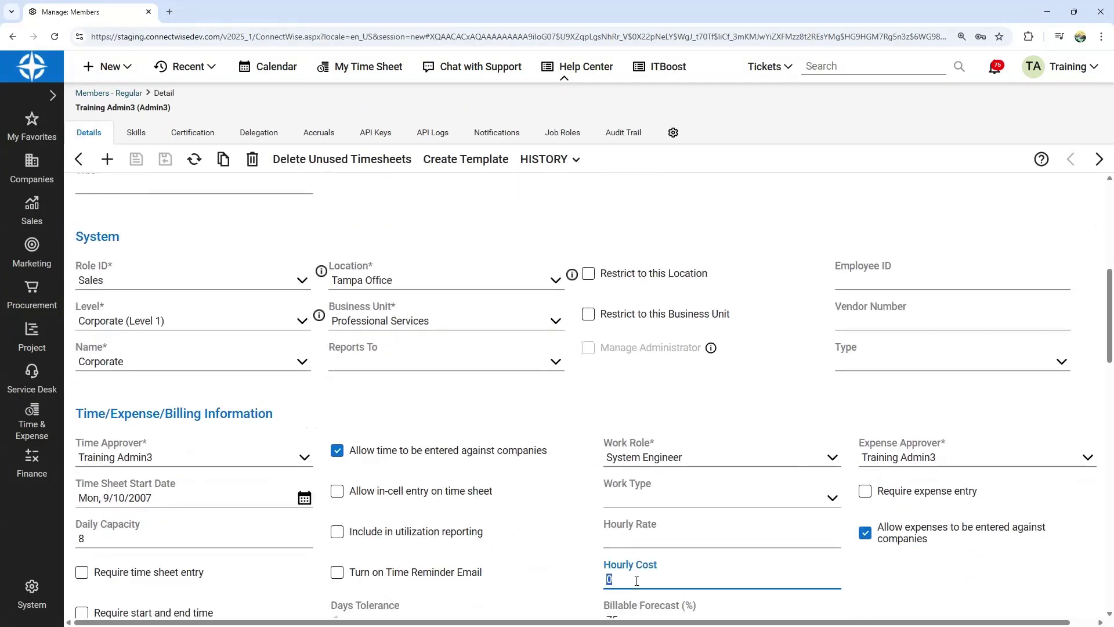
left_click(1100, 159)
scroll(711, 363, "down", 8)
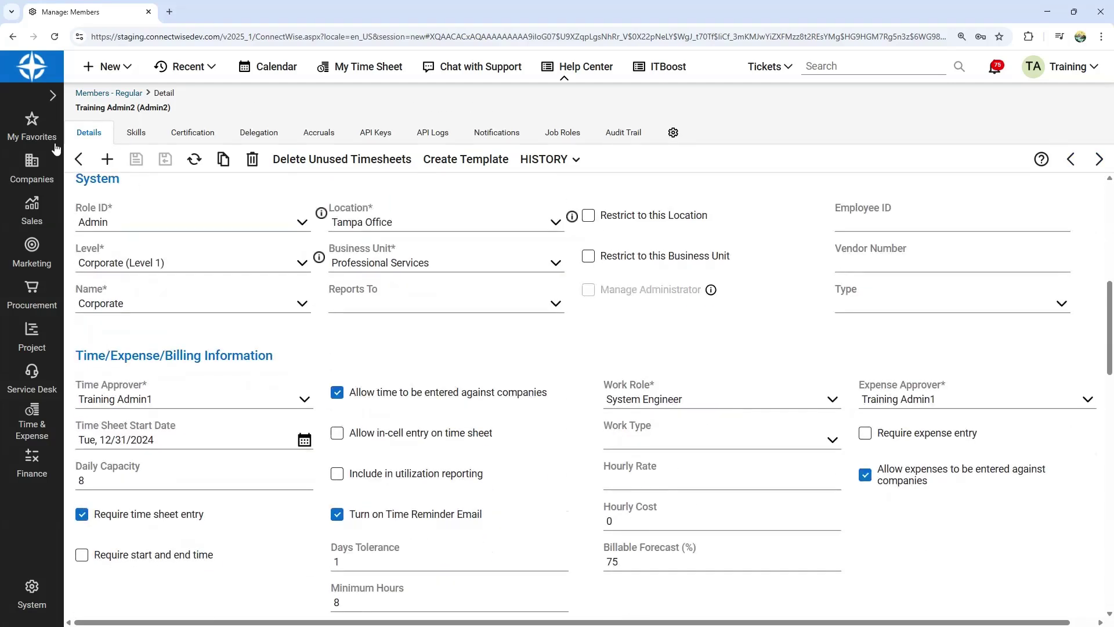
left_click(79, 159)
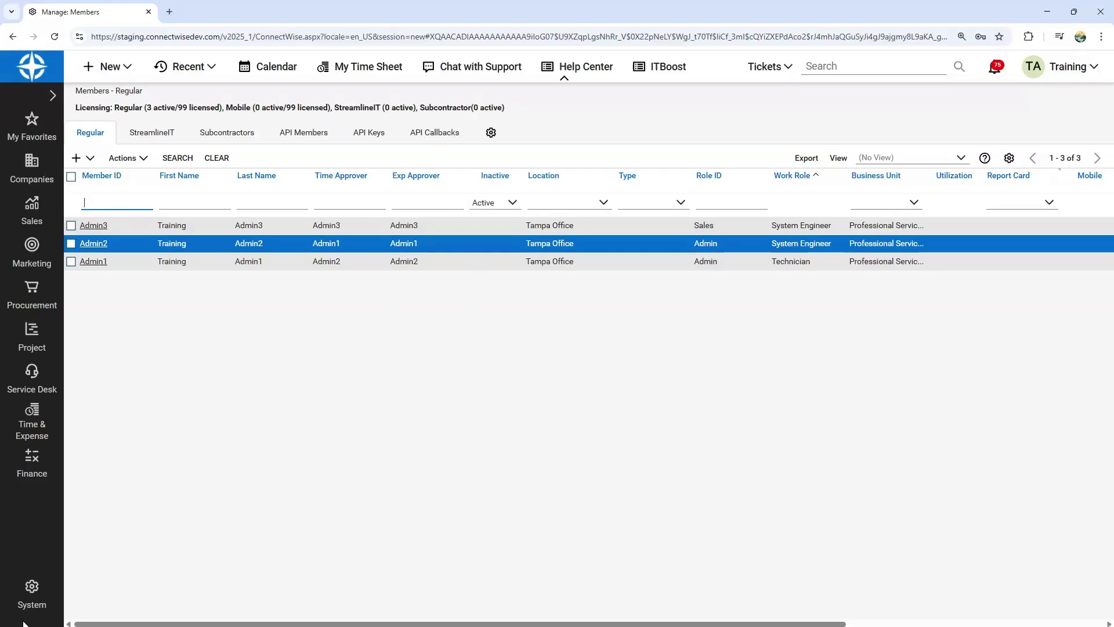
Step: Find the Work Type setup table by searching for "work type" and open its list of work types
left_click(32, 594)
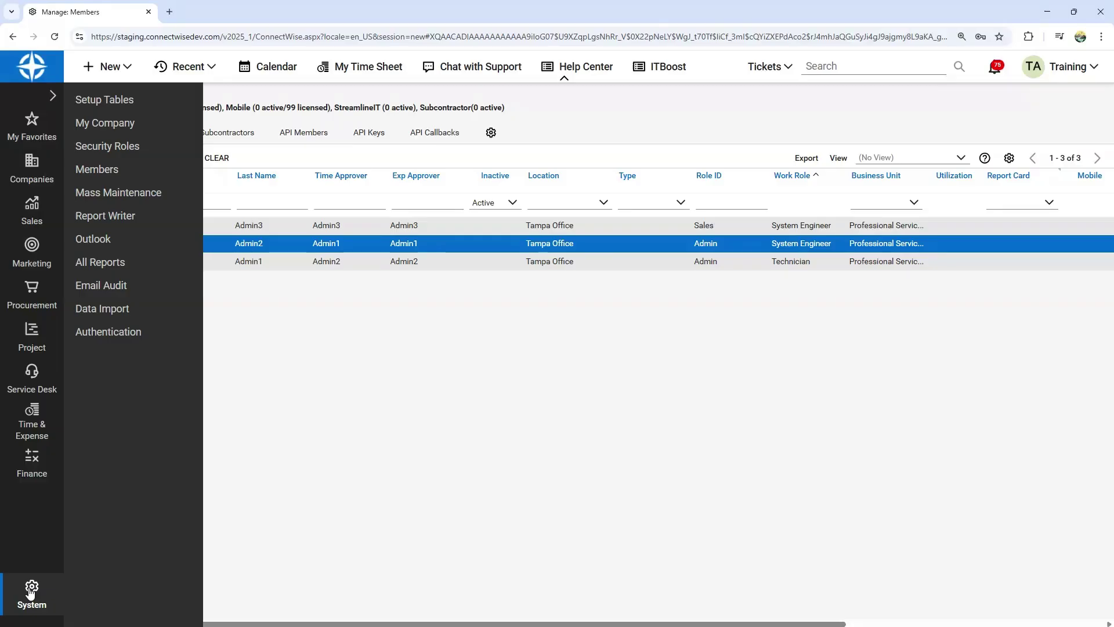
left_click(112, 102)
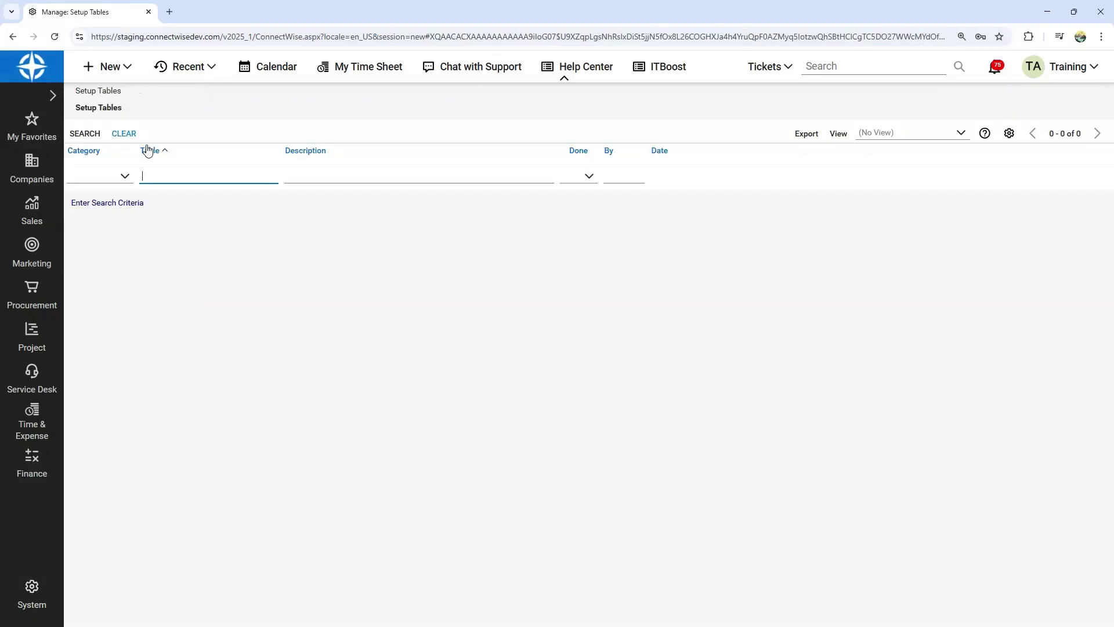
type("work type")
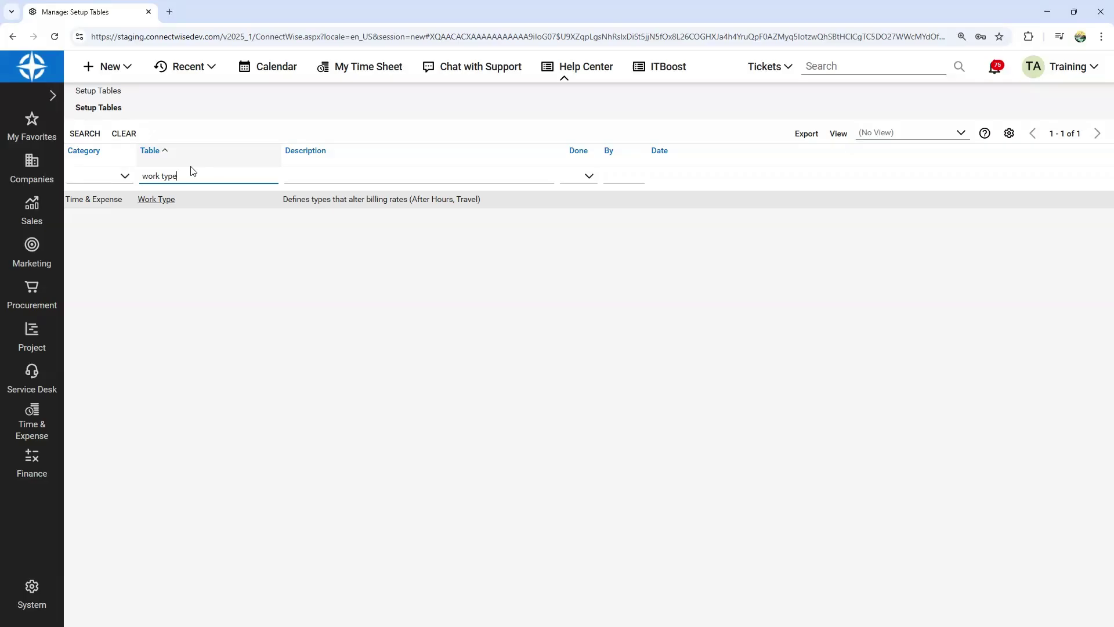
left_click(160, 200)
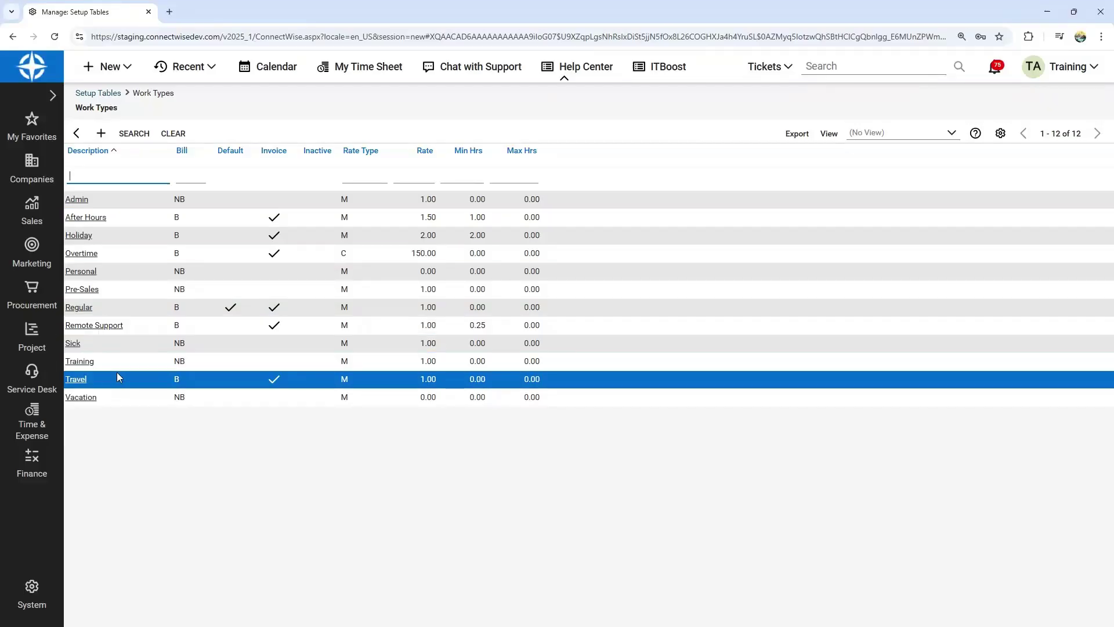
Step: Review the Remote Support work type's rate type, rate and minimum hours, and return to the Work Types list
left_click(87, 328)
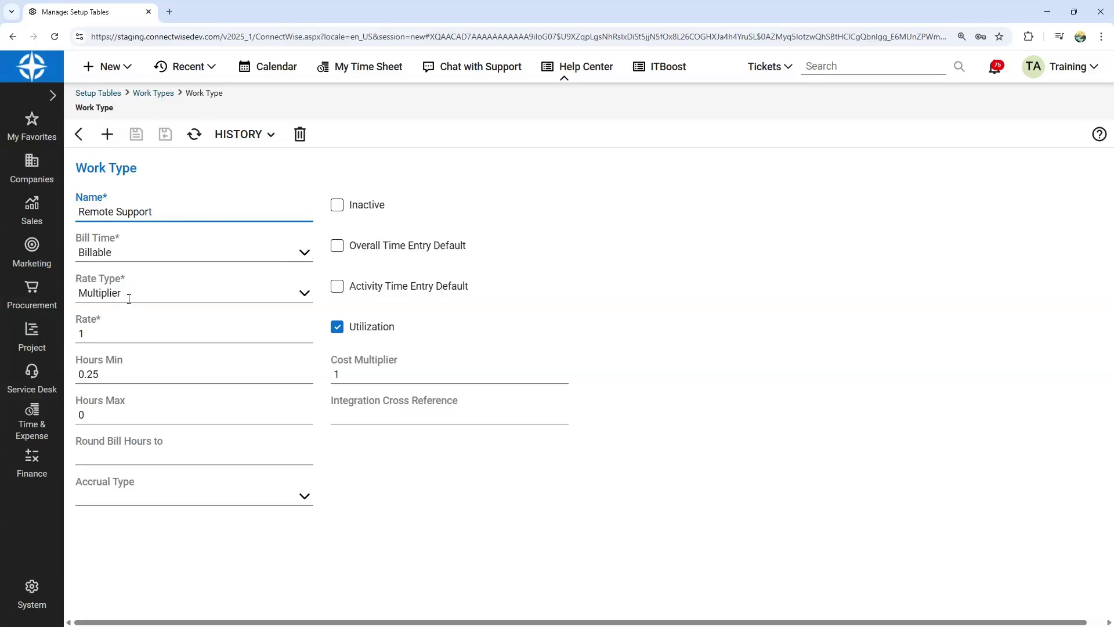
left_click(157, 291)
left_click(135, 334)
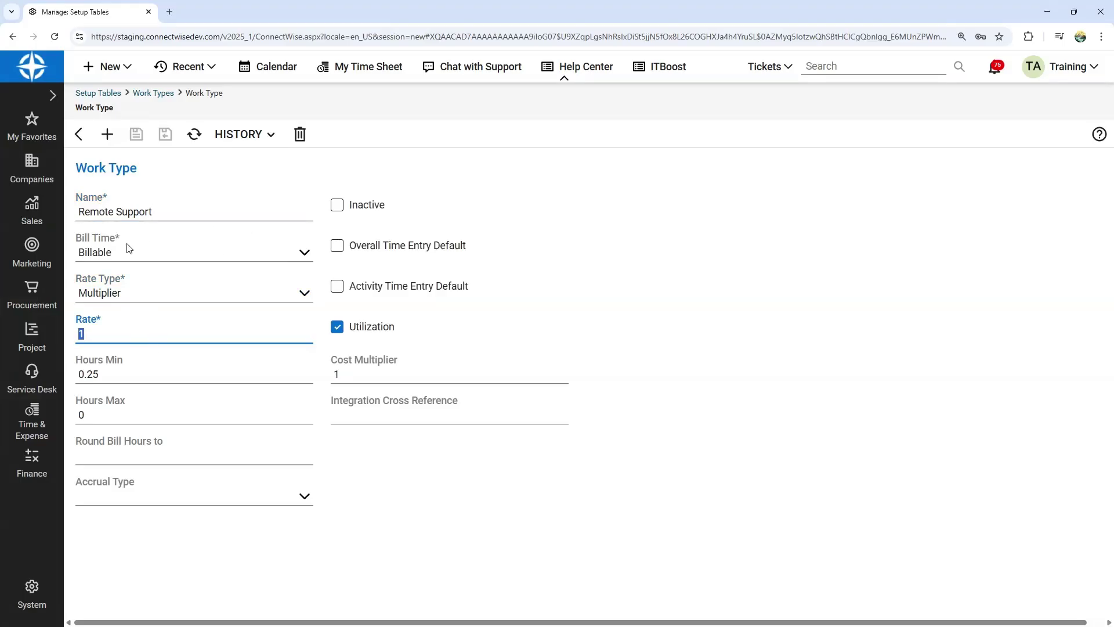
left_click(126, 291)
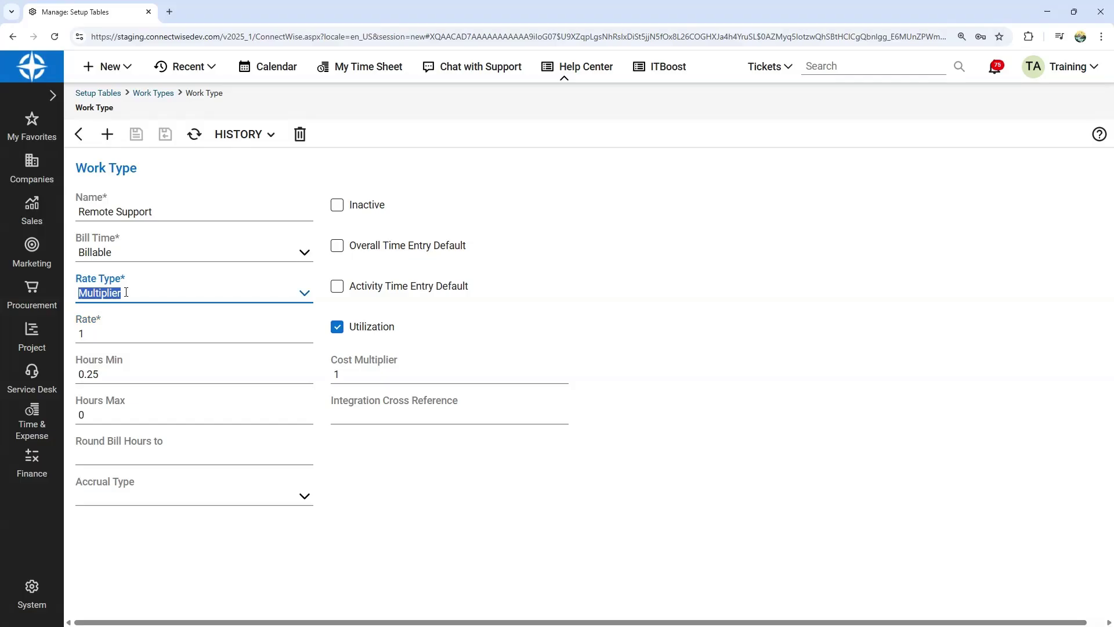
left_click(115, 334)
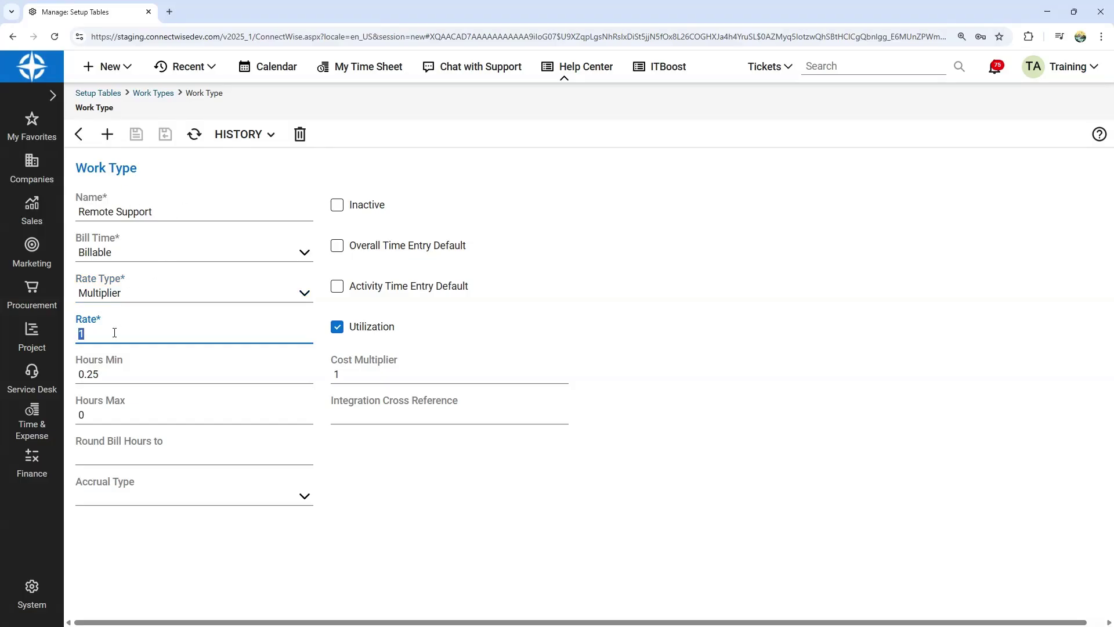
left_click(121, 374)
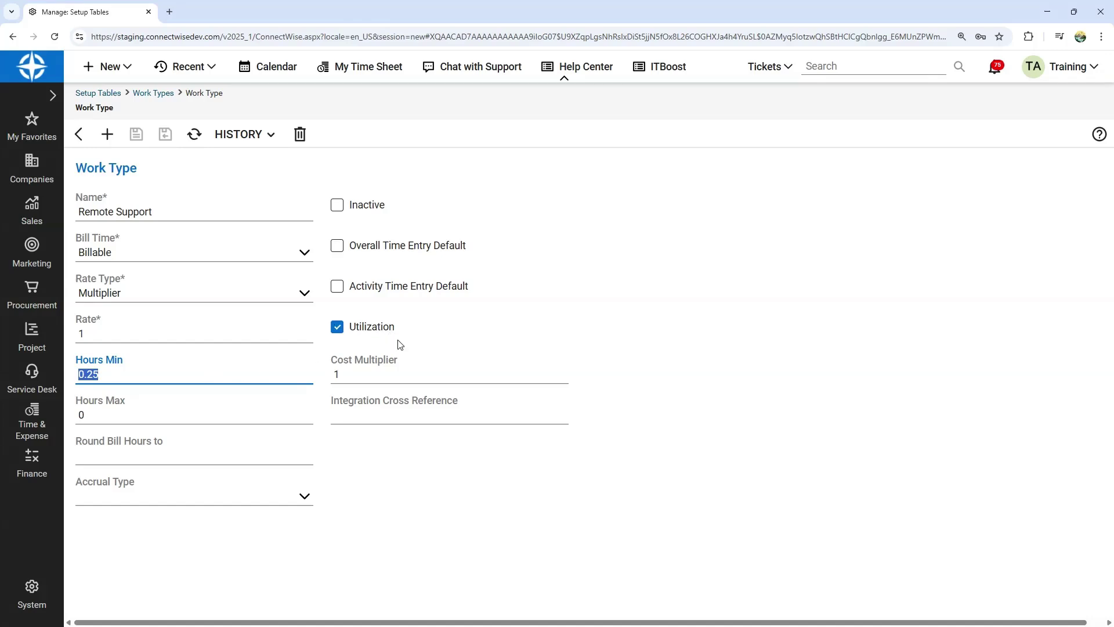
left_click(189, 211)
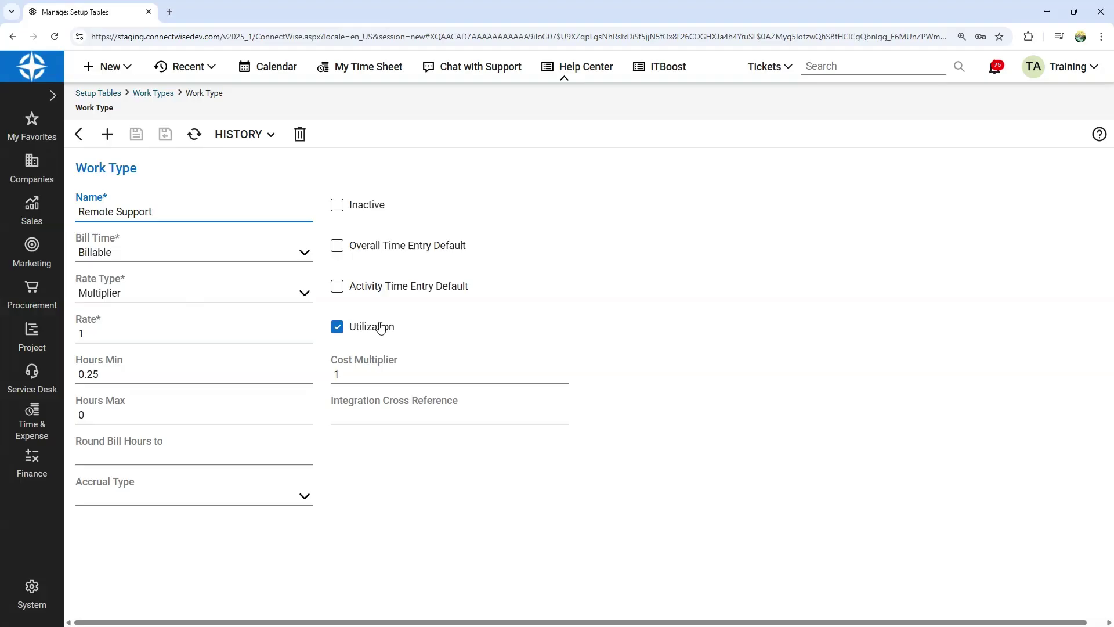
left_click(76, 145)
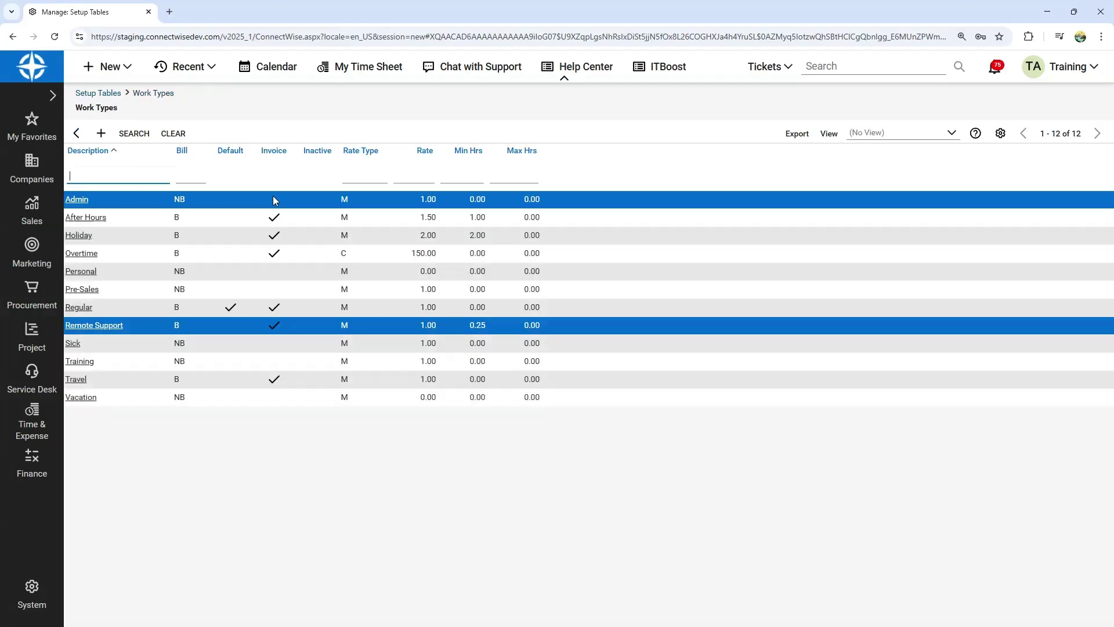
Step: Review the After Hours work type's rate, maximum hours and bill-hour rounding, and return to Setup Tables
left_click(99, 217)
left_click(113, 332)
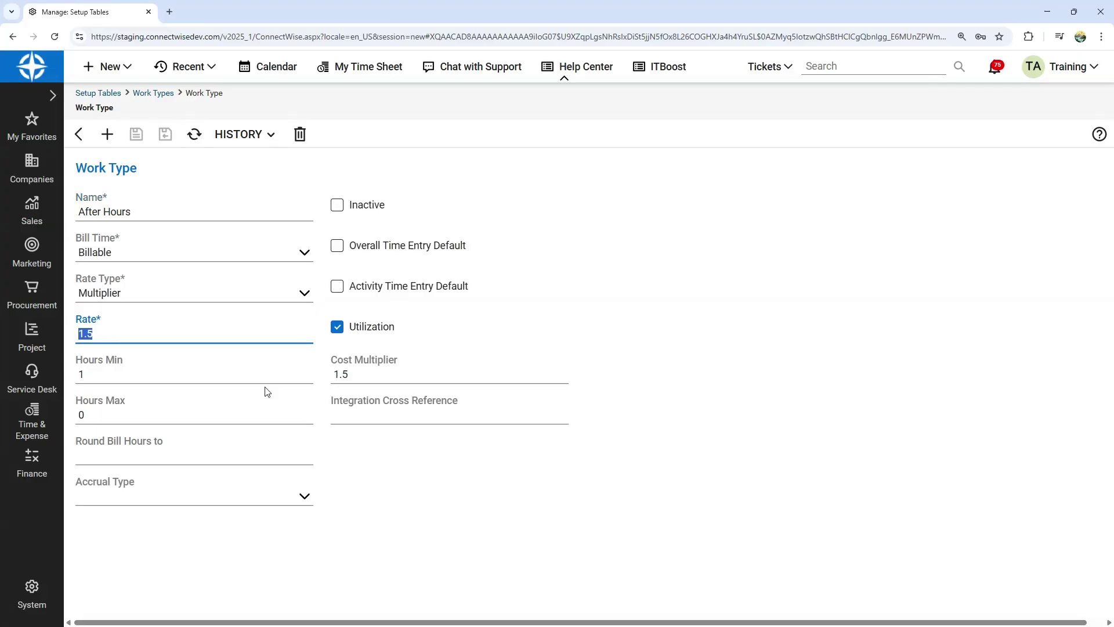
left_click(193, 458)
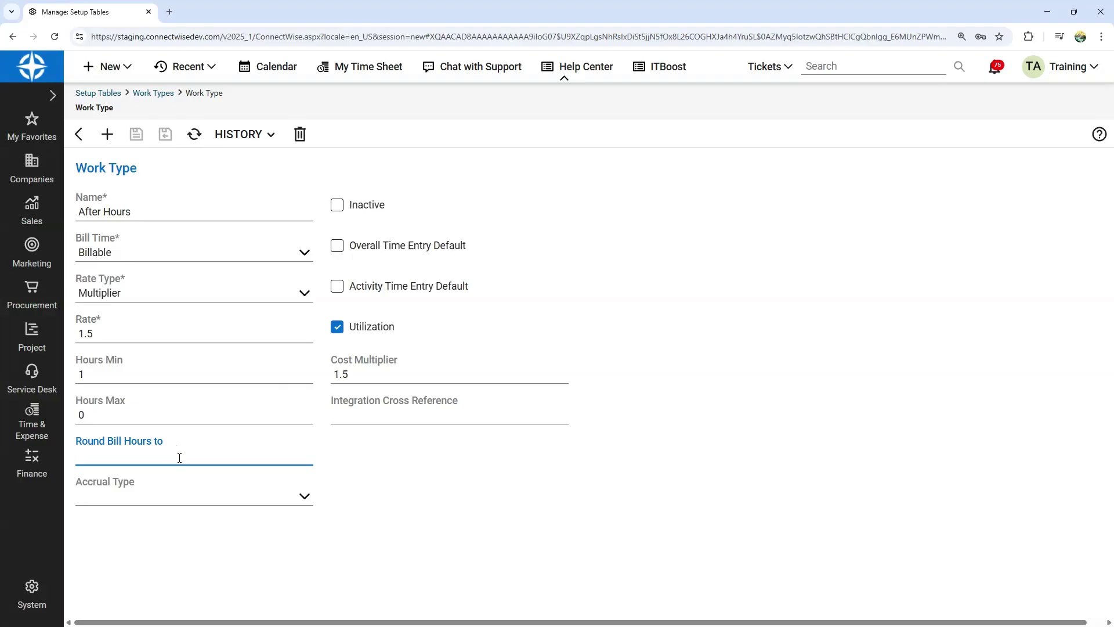
left_click(157, 415)
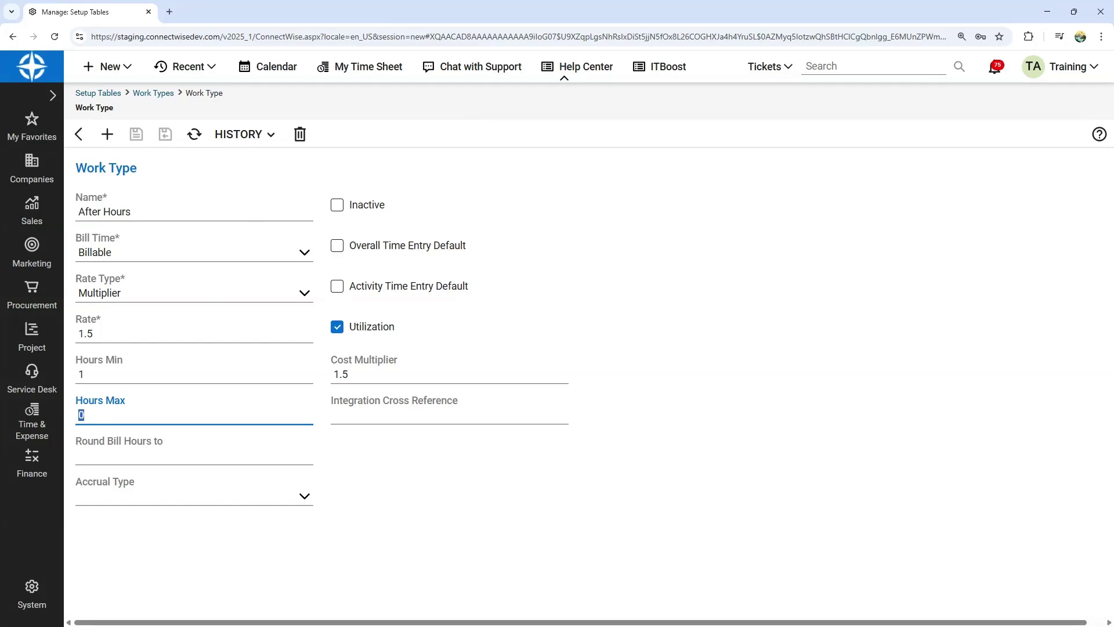
left_click(95, 95)
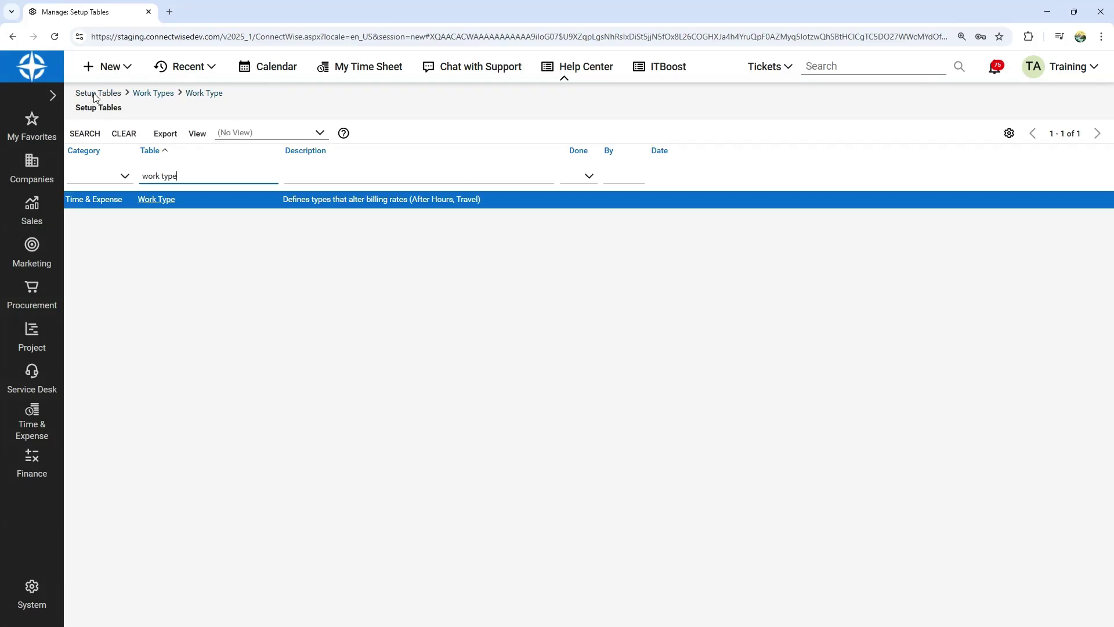
Step: Search the setup tables for "charge" and open the Charge Code list to review the codes and their billing options
double_click(207, 178)
left_click(207, 178)
type("charge")
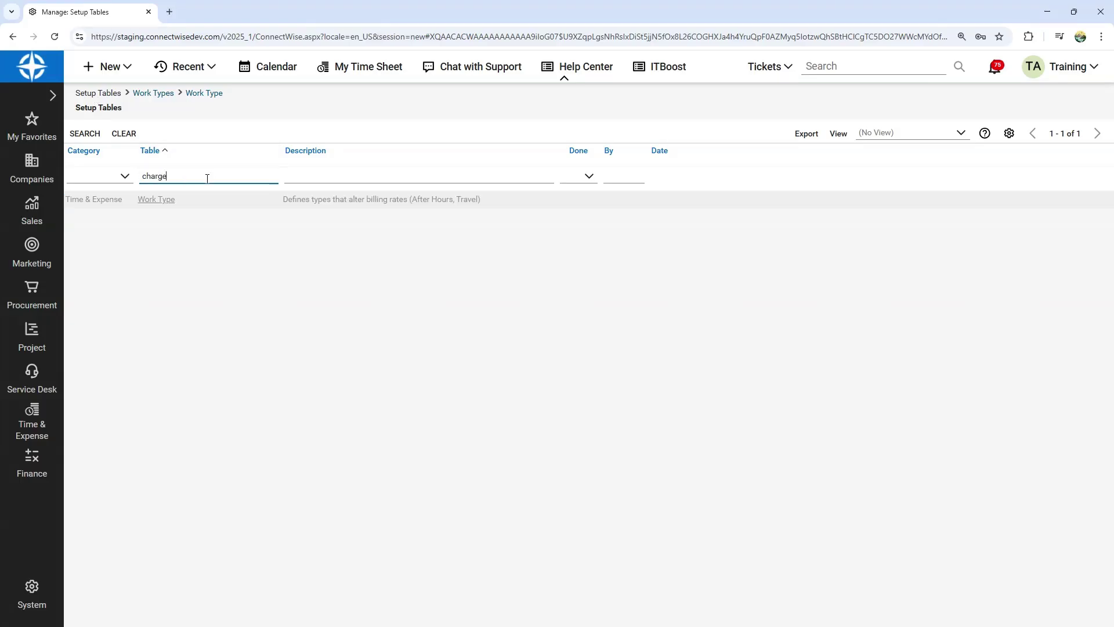
left_click(163, 200)
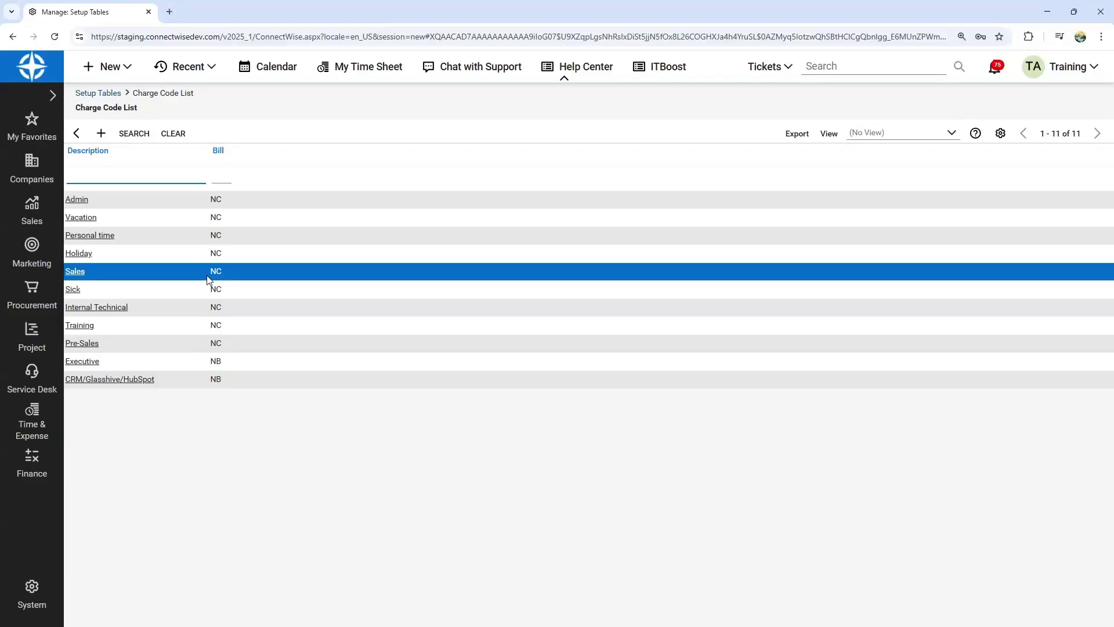
Step: Find the Manufacturers setup table by searching for "manufact" and look through its list of manufacturers
left_click(32, 590)
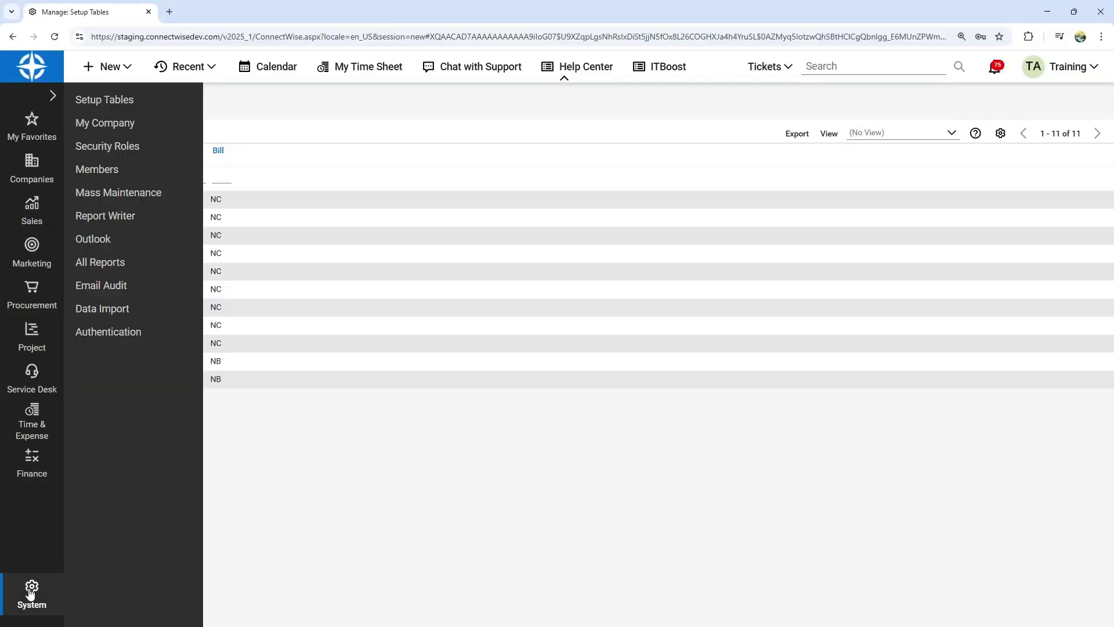
left_click(105, 100)
type("manufact")
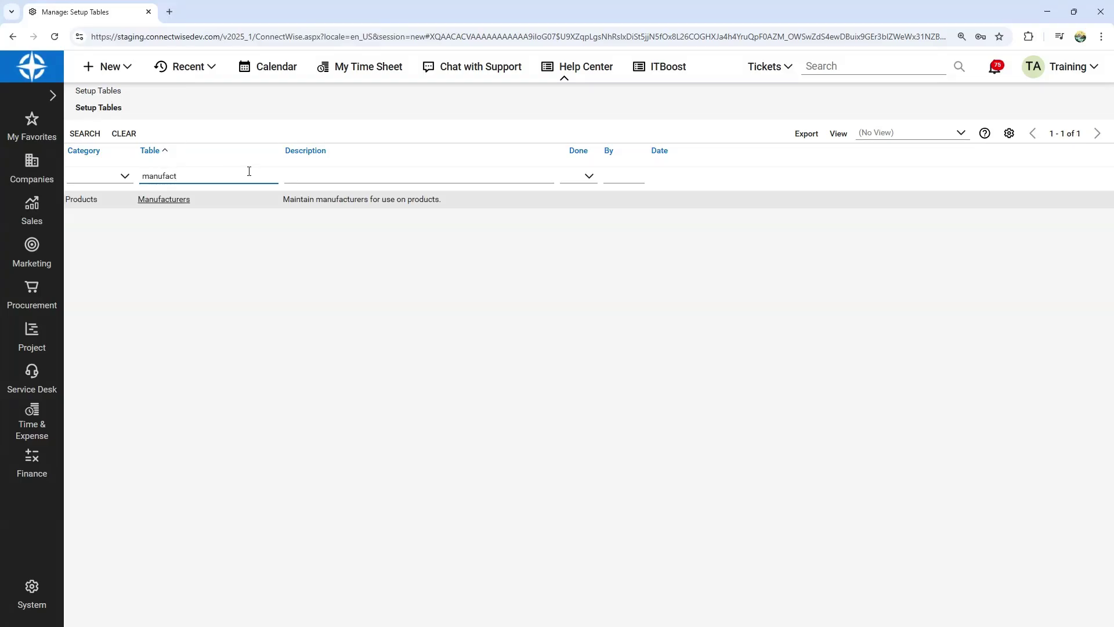
left_click(157, 200)
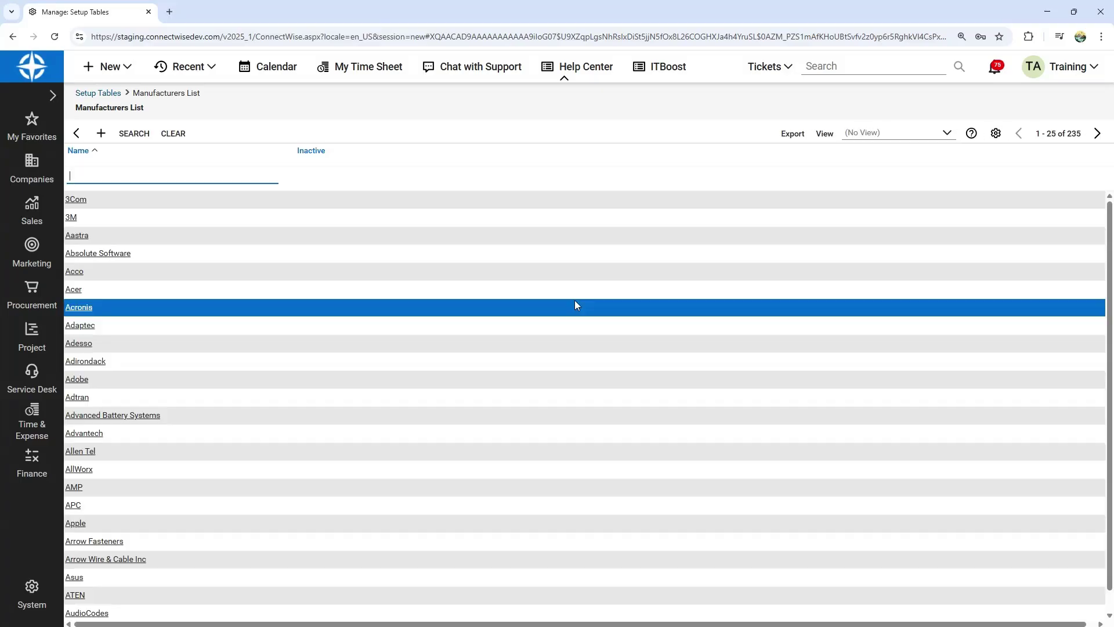
scroll(301, 371, "down", 1)
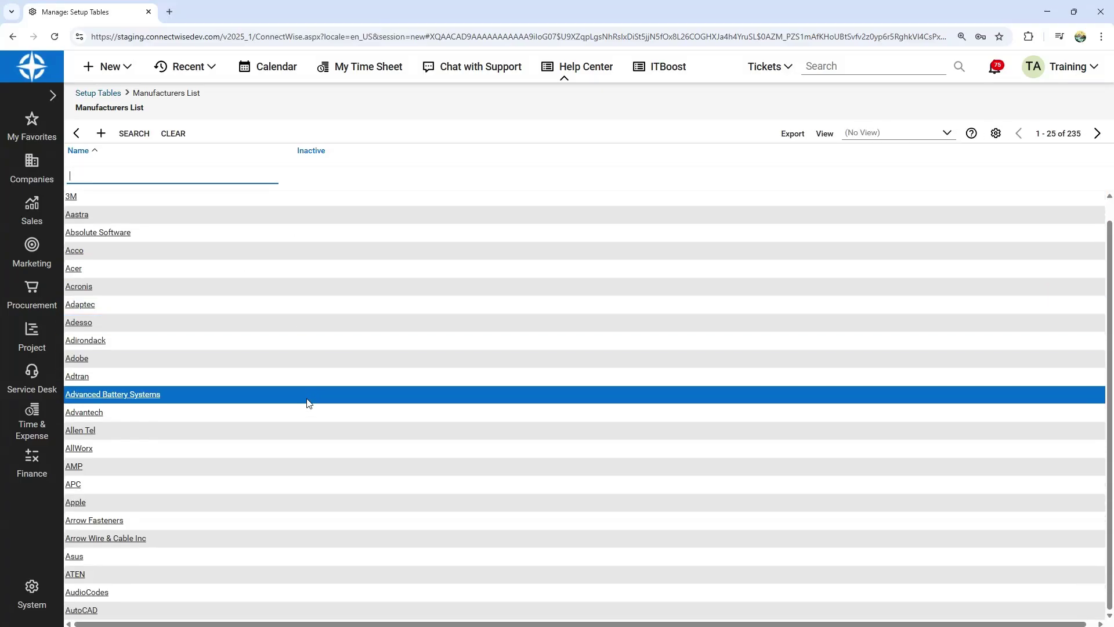
scroll(319, 499, "up", 1)
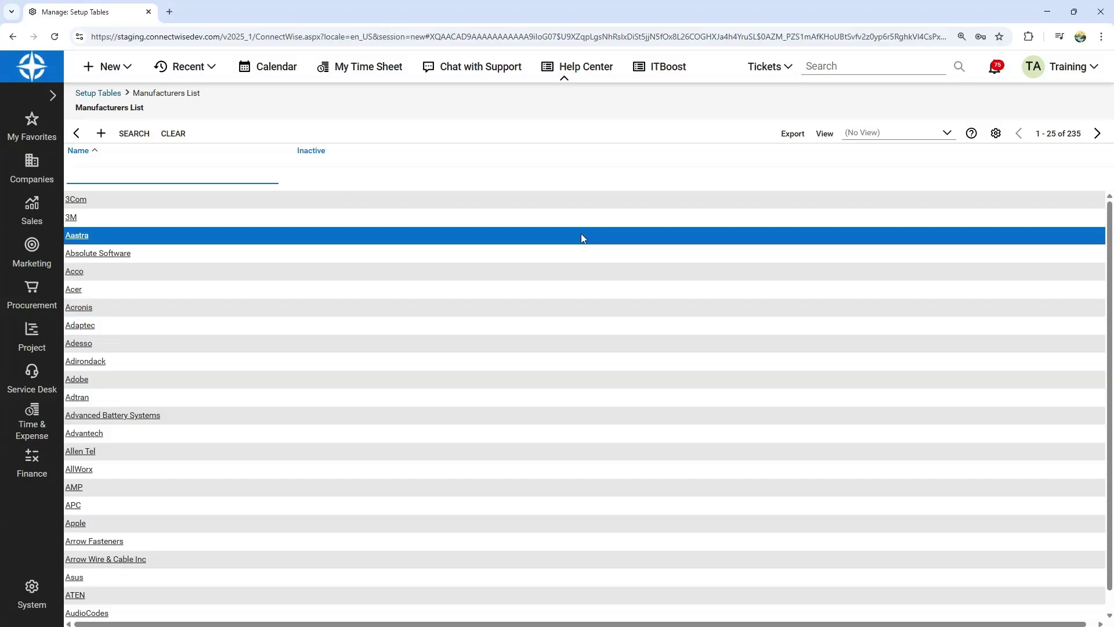
scroll(537, 301, "down", 1)
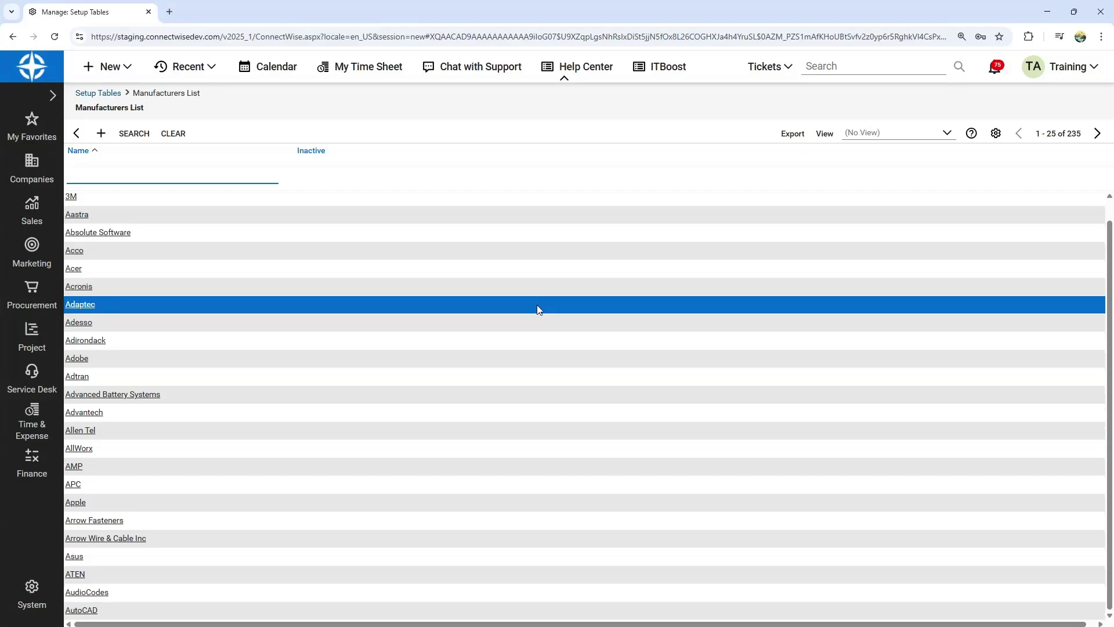
scroll(546, 420, "up", 1)
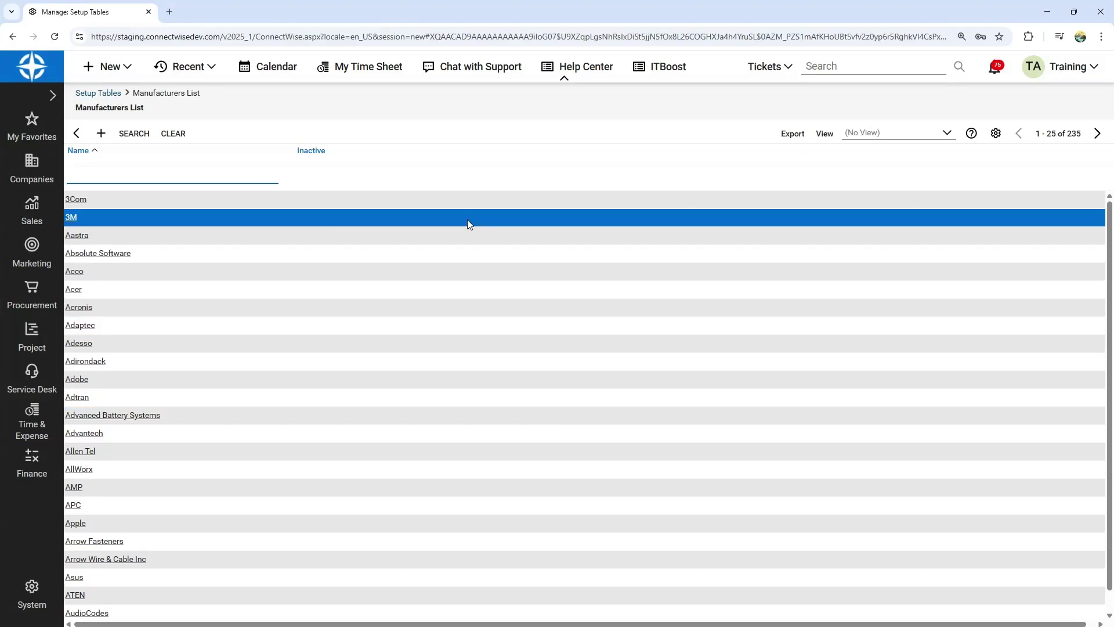